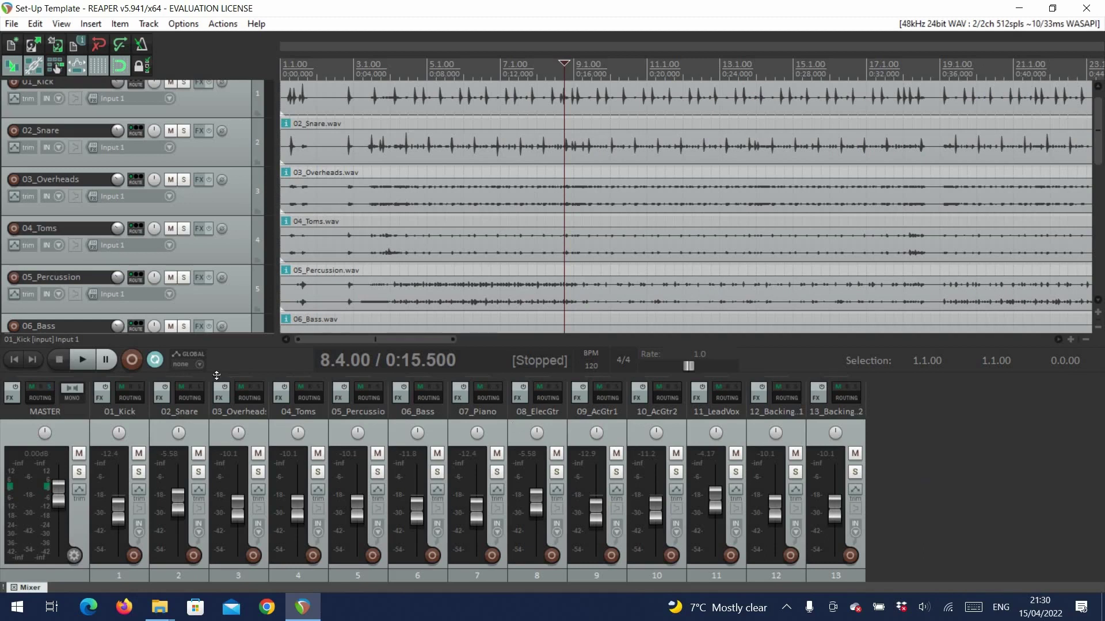
Set the 01_Kick and 02_Snare tracks each to 64 track channels.
left_click(134, 394)
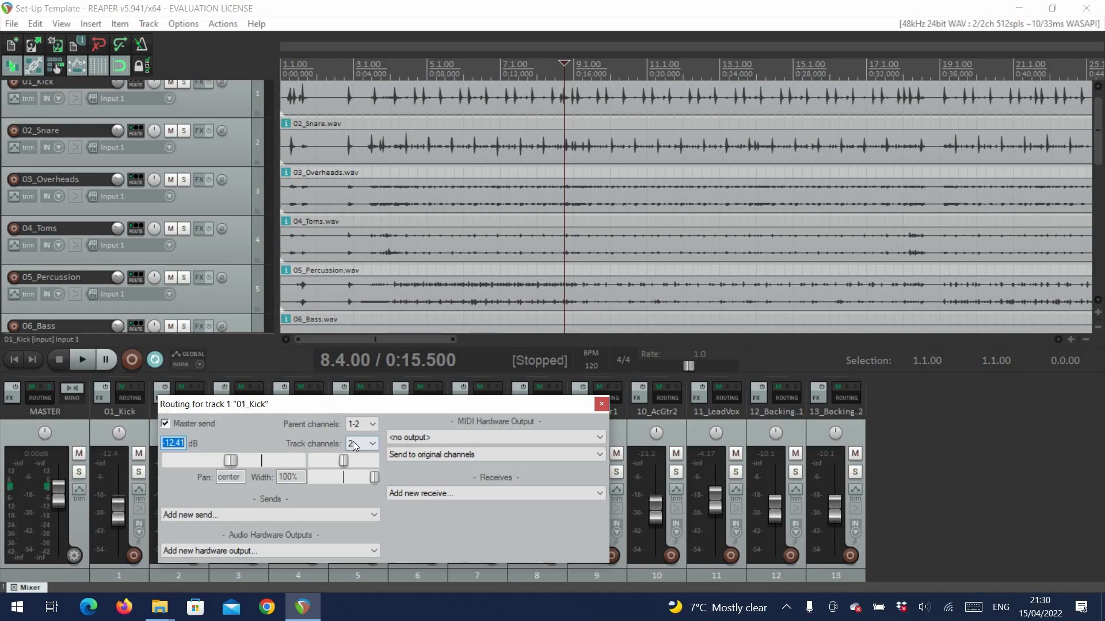
left_click(353, 441)
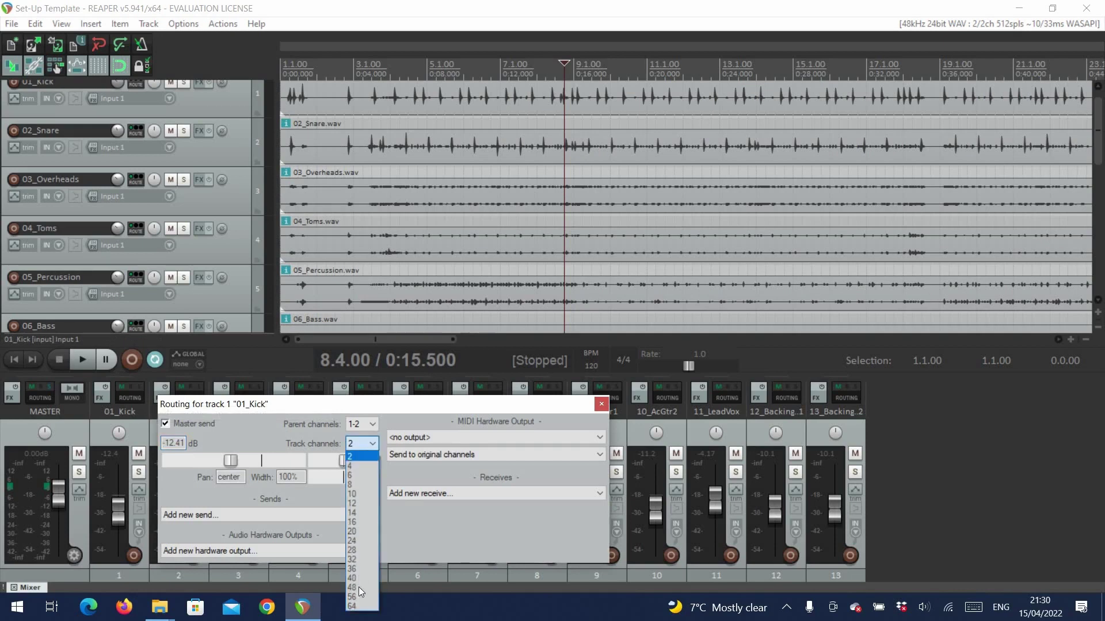
left_click(601, 404)
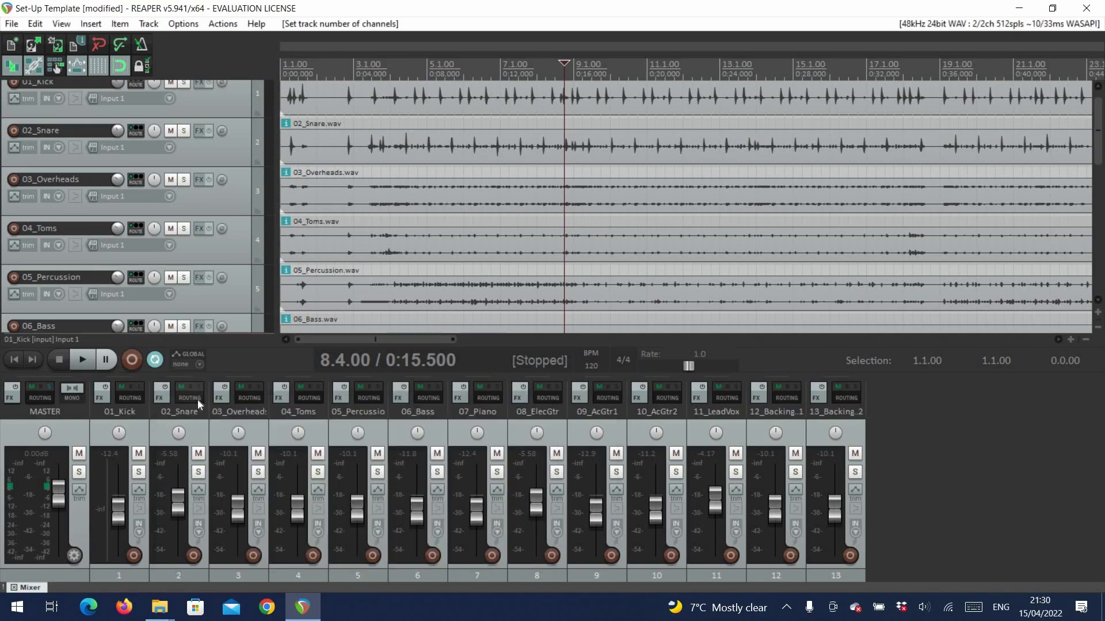
left_click(190, 398)
left_click(421, 448)
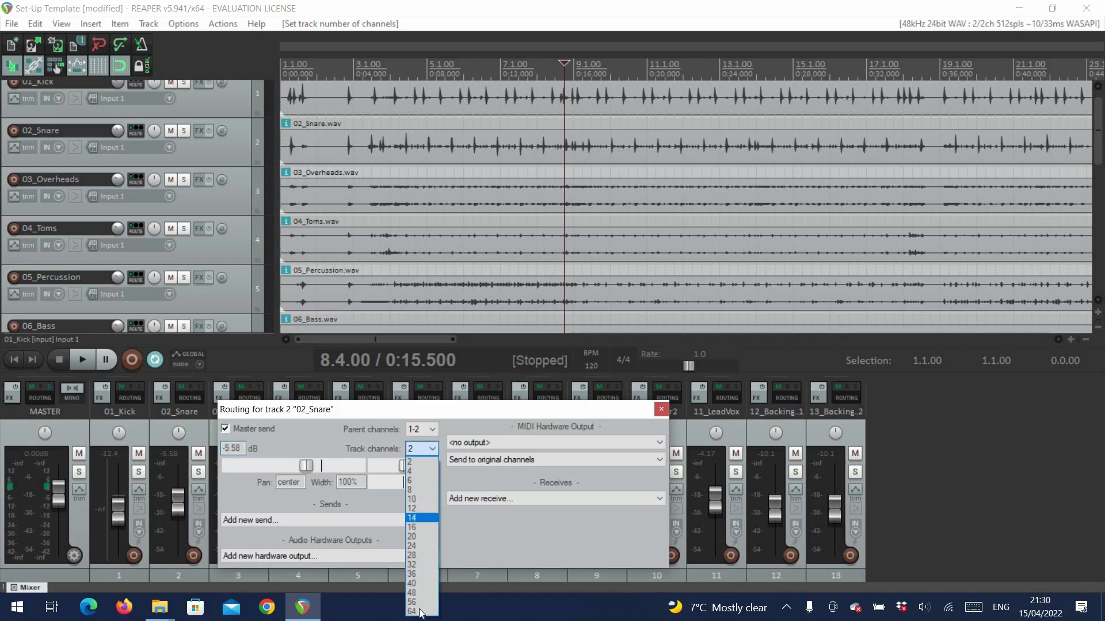
key("Return")
key("Escape")
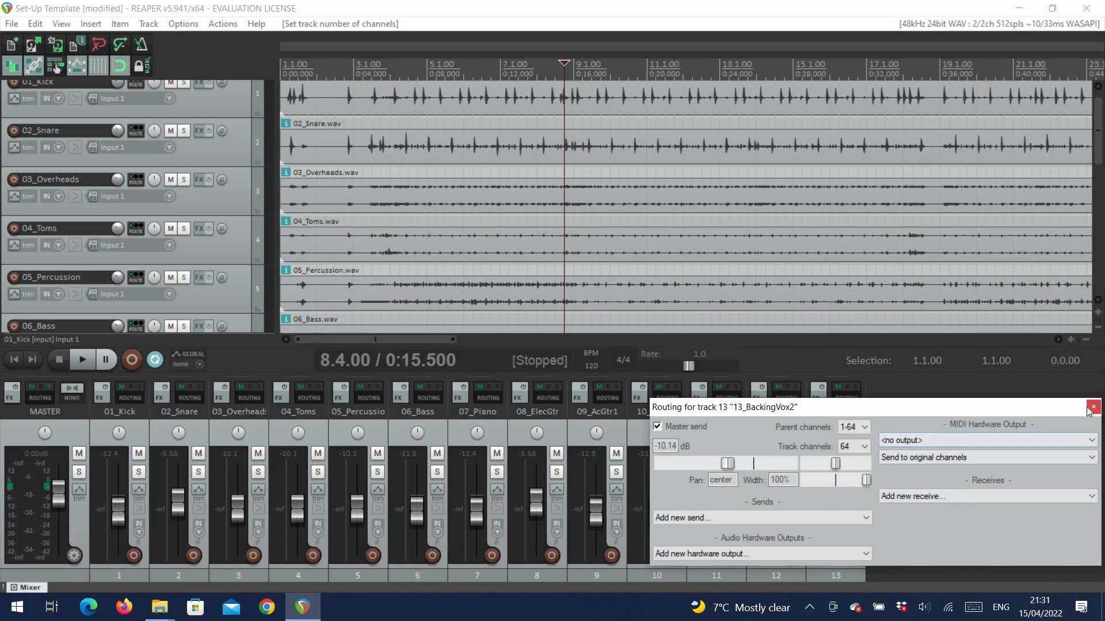
Add a new Ambisonics Bus track and move it to first position.
left_click(1093, 407)
double_click(883, 466)
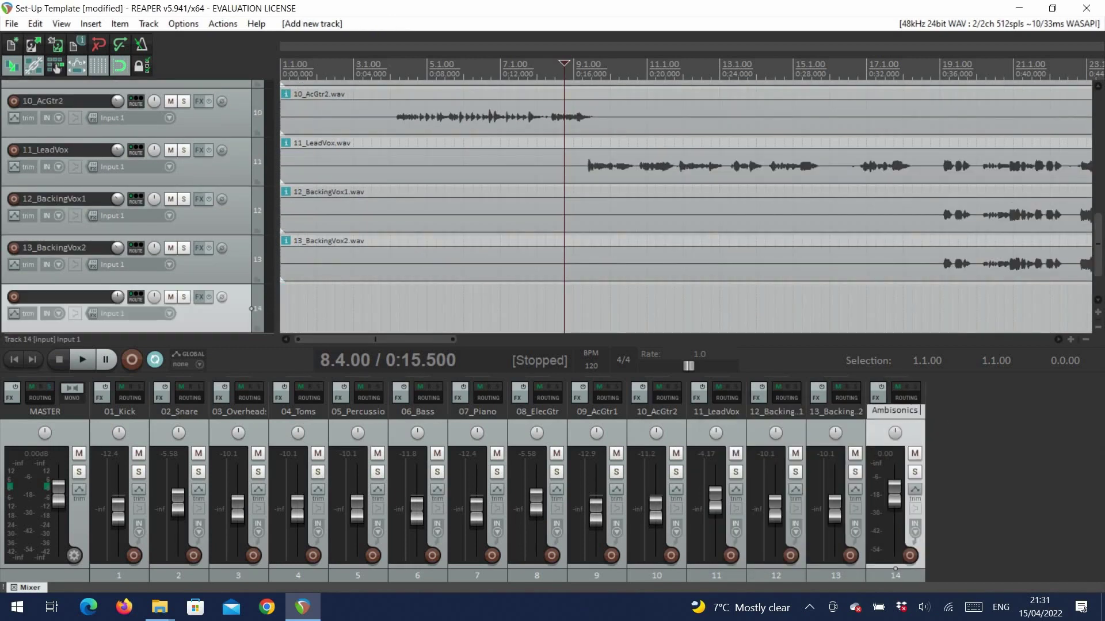
left_click_drag(911, 434, 124, 397)
Set the Ambisonics Bus to 64 track channels.
left_click(124, 397)
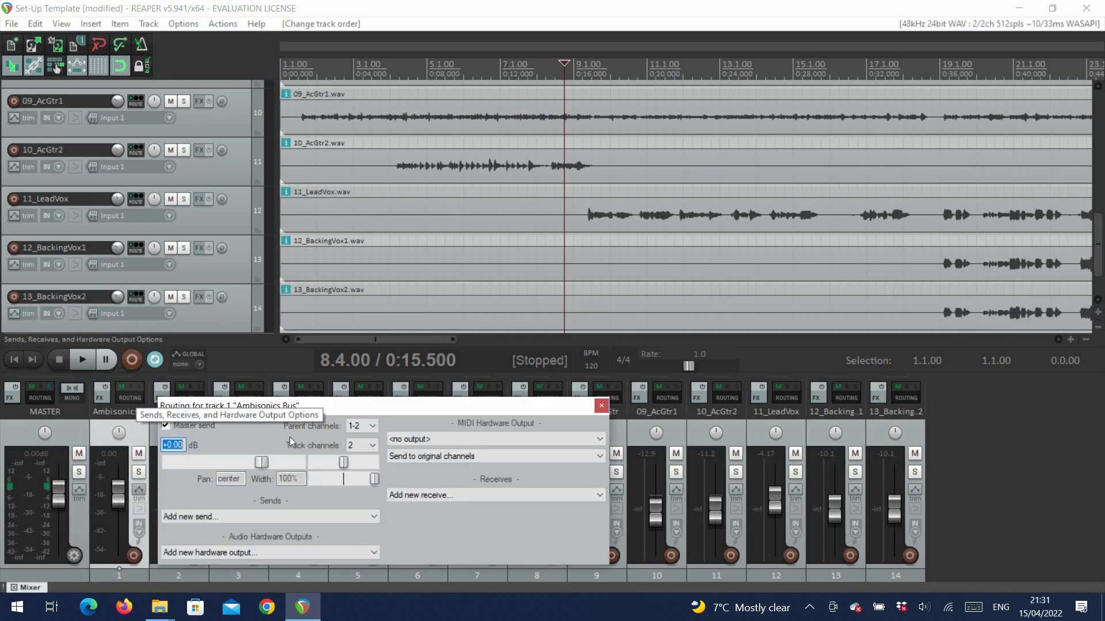
left_click(348, 443)
left_click(352, 607)
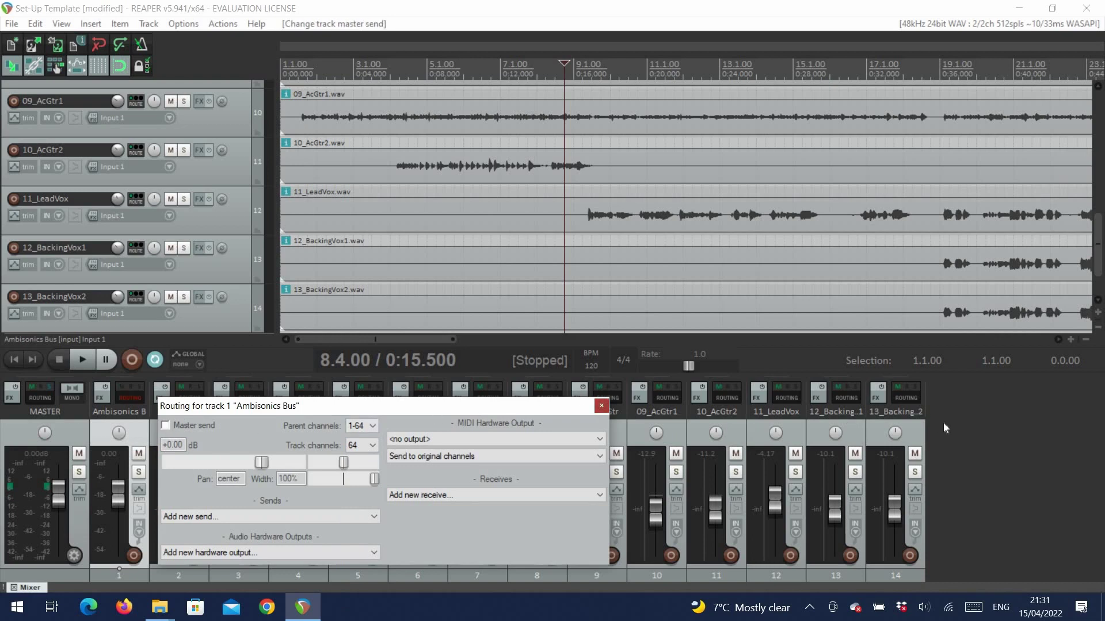
left_click(600, 406)
Nest tracks 01_Kick through 13_BackingVox2 inside the Ambisonics Bus as folder children.
left_click(920, 437)
left_click(195, 431, "shift")
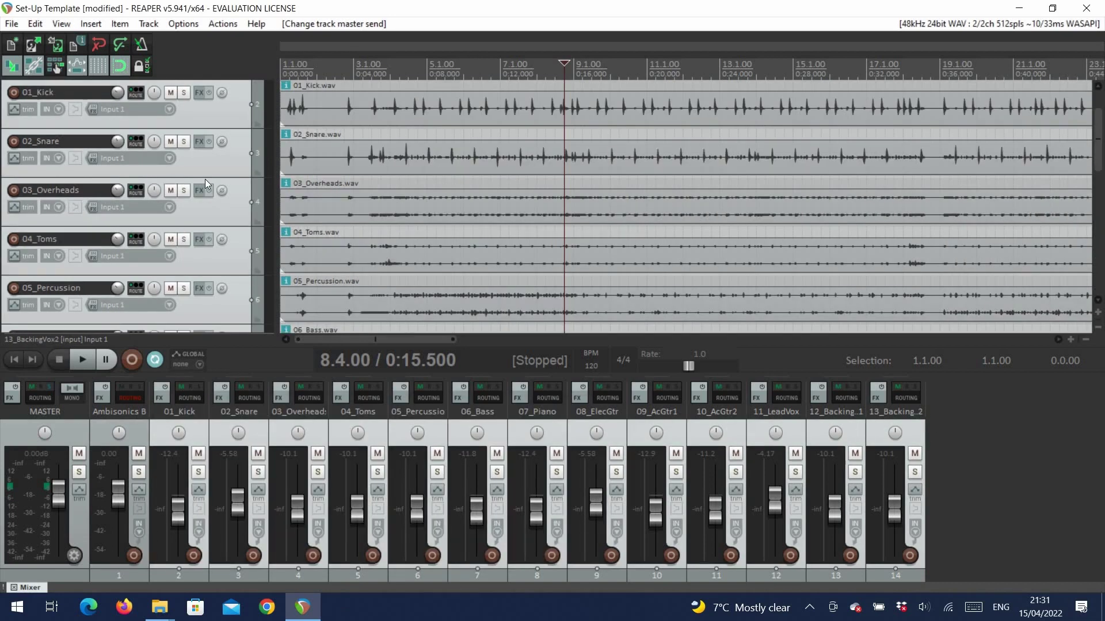
left_click_drag(204, 179, 229, 109)
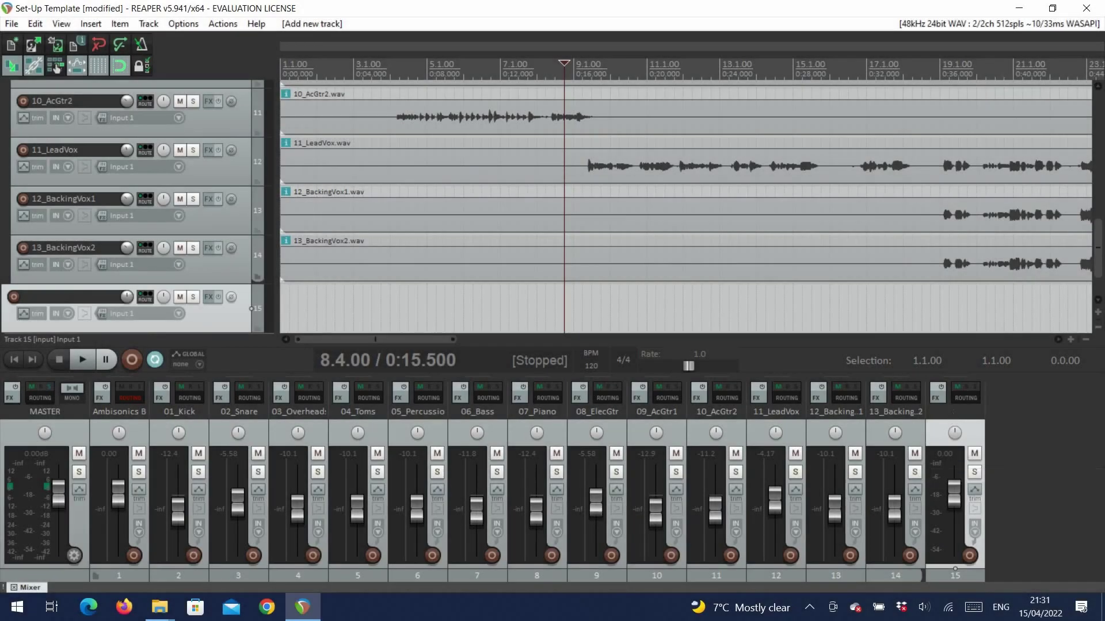
Add a track named 'Binaural Decoder' and move it to first position.
double_click(954, 412)
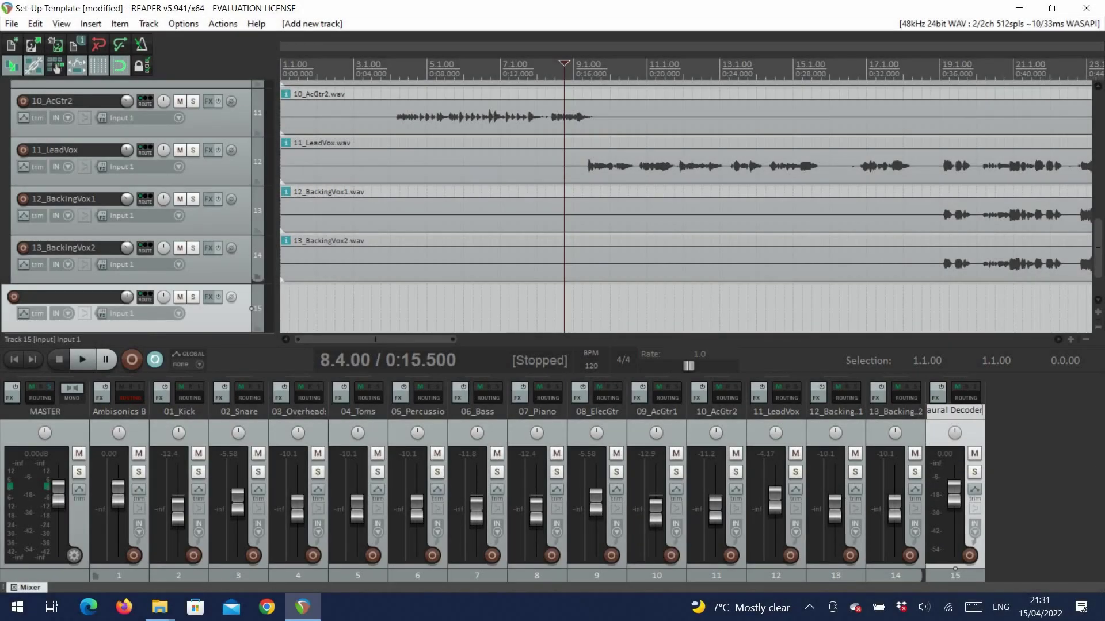
type("Binaural Decoder")
key("Return")
left_click_drag(973, 434, 106, 440)
Set the Binaural Decoder track to 64 track channels.
left_click(133, 400)
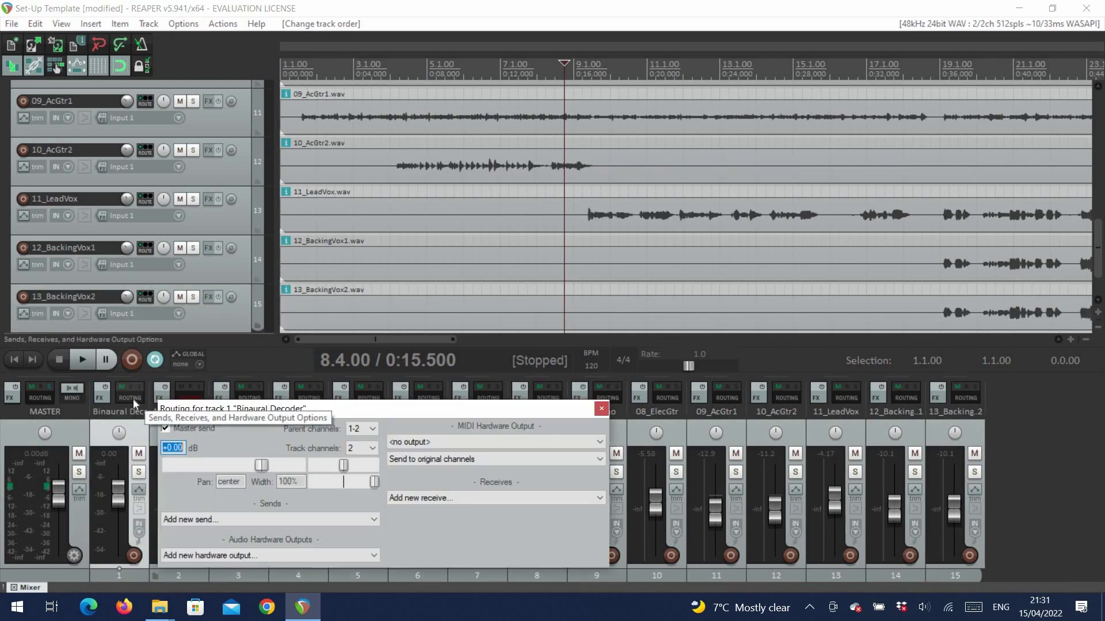
left_click(349, 447)
left_click(352, 587)
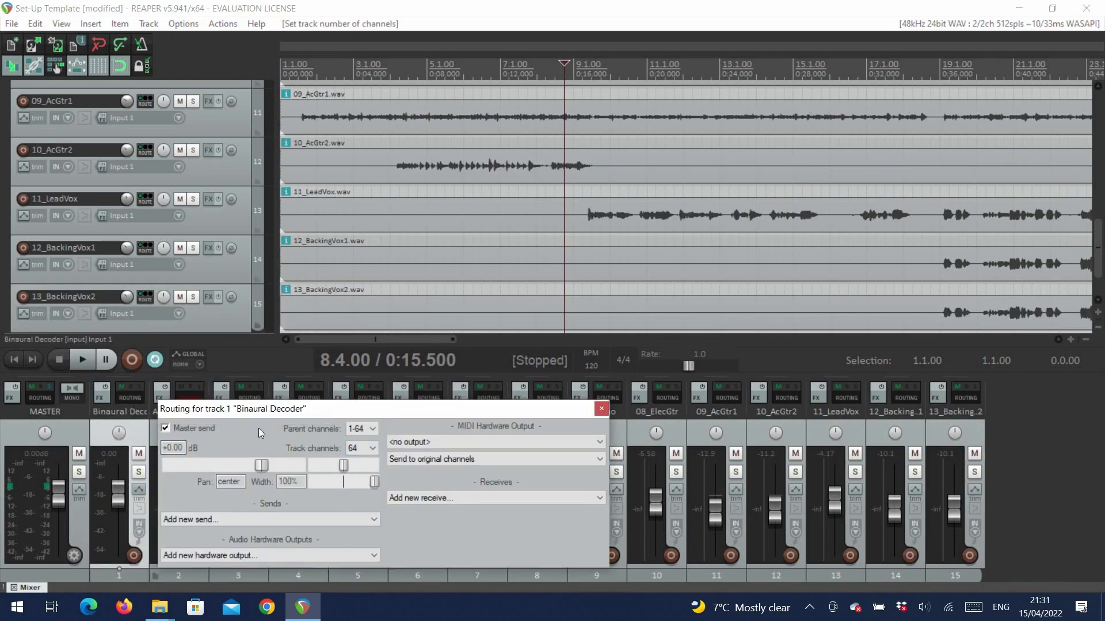
left_click(601, 408)
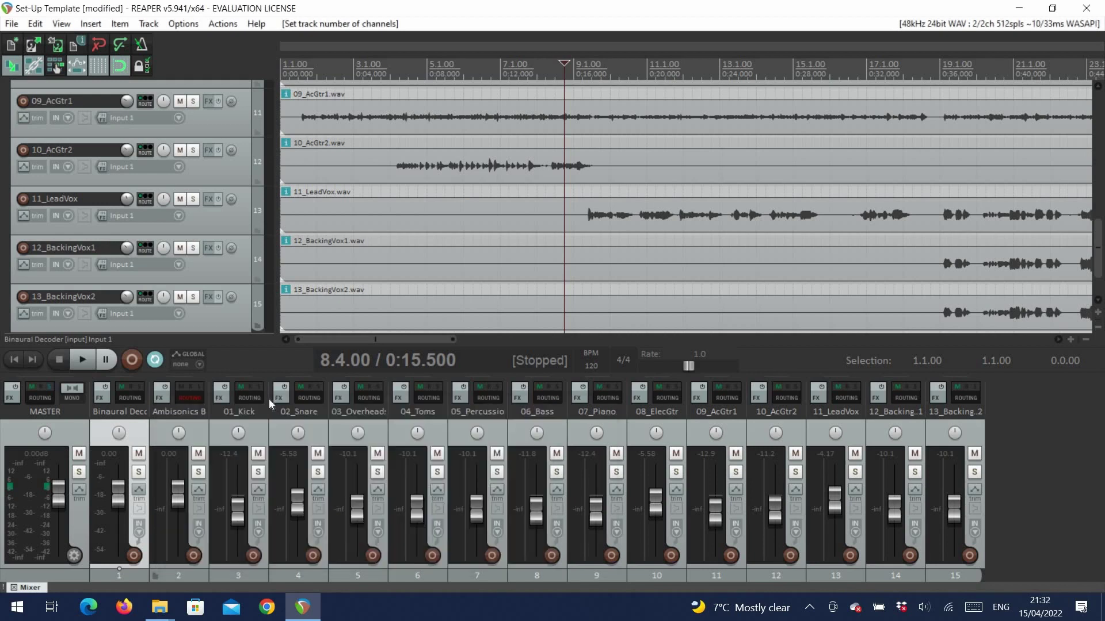
Add the IEM BinauralDecoder plug-in to the Binaural Decoder track's FX chain.
left_click(106, 399)
double_click(416, 222)
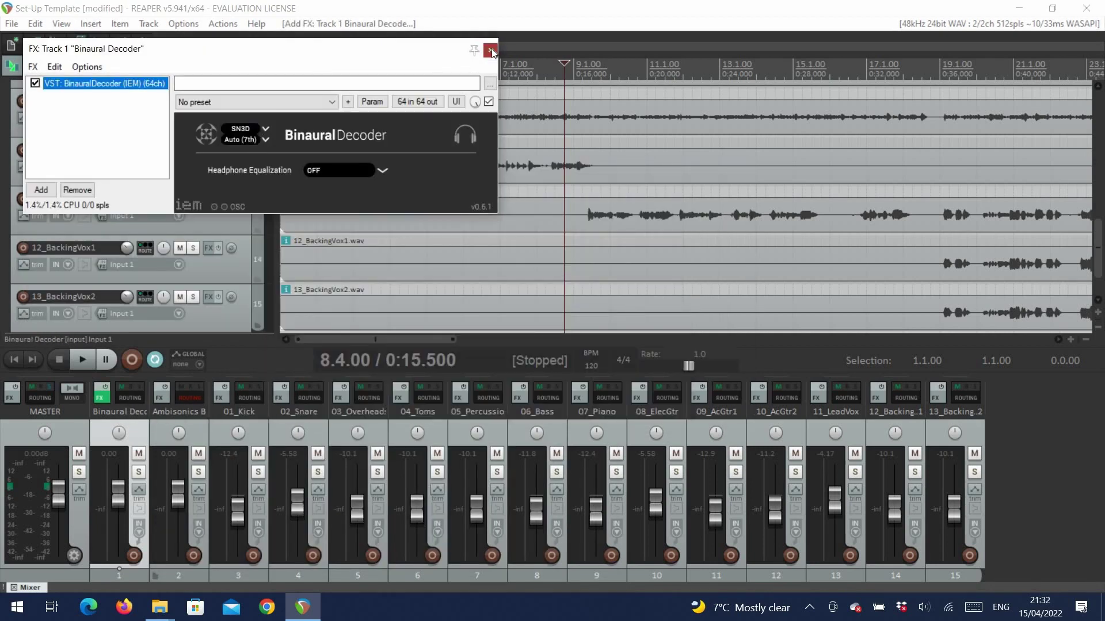
left_click(490, 49)
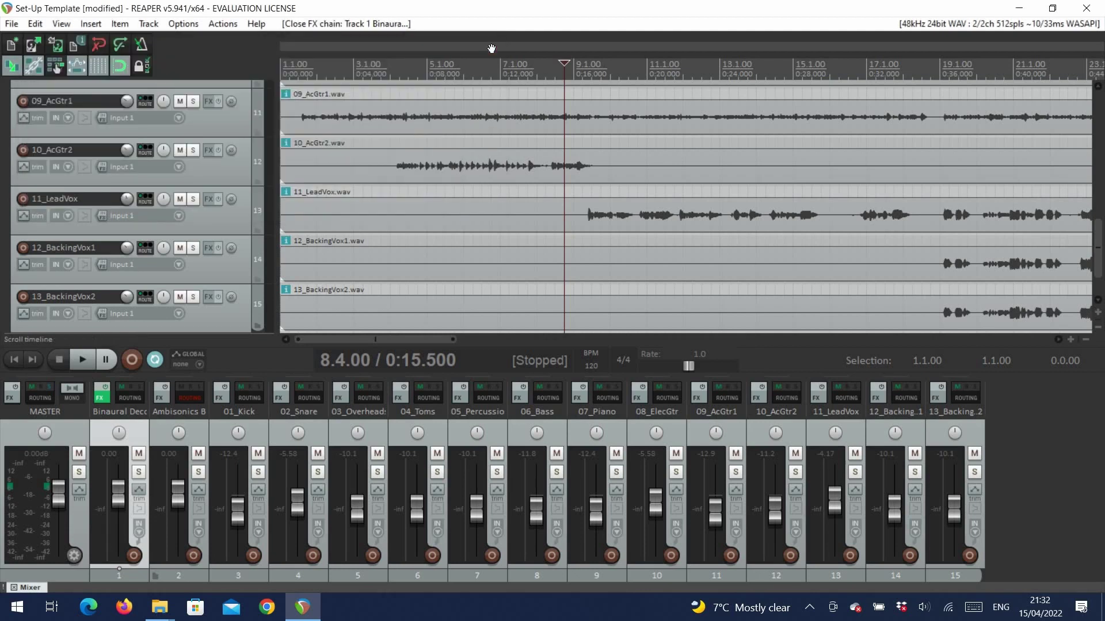
key("ctrl+z")
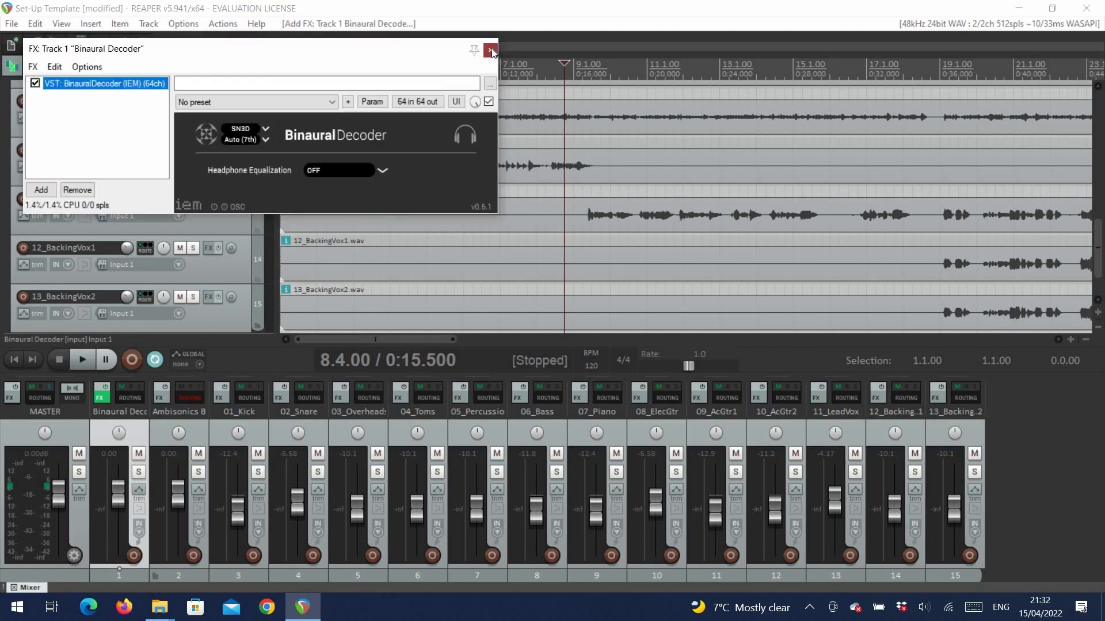
left_click(491, 50)
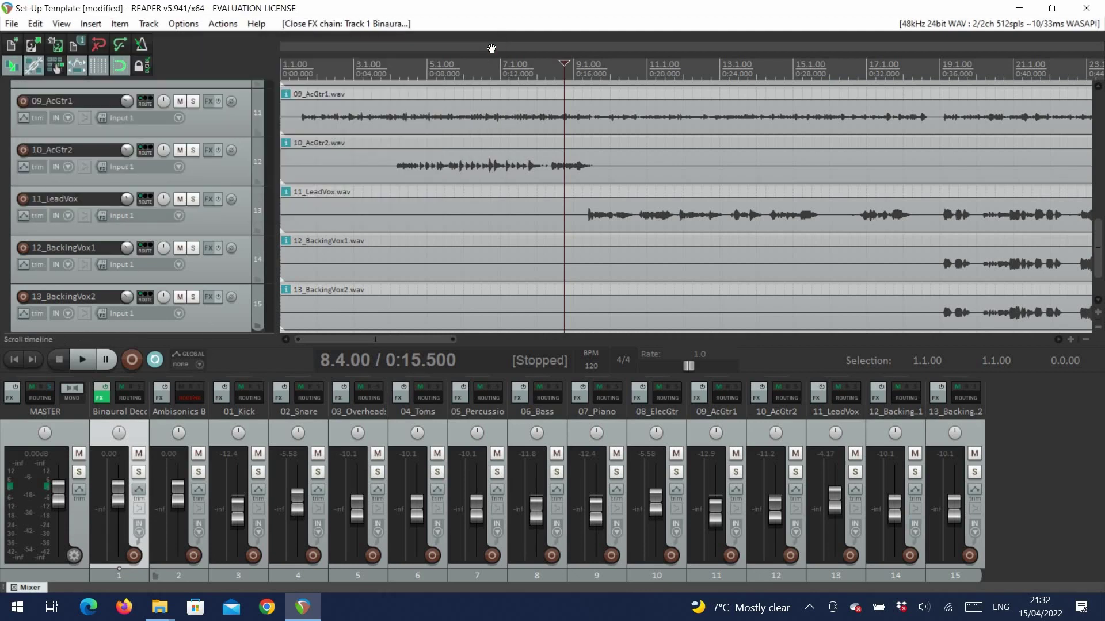
Send the Ambisonics Bus to Binaural Decoder as a 64-channel send, channels 1-64.
left_click(189, 398)
left_click(292, 515)
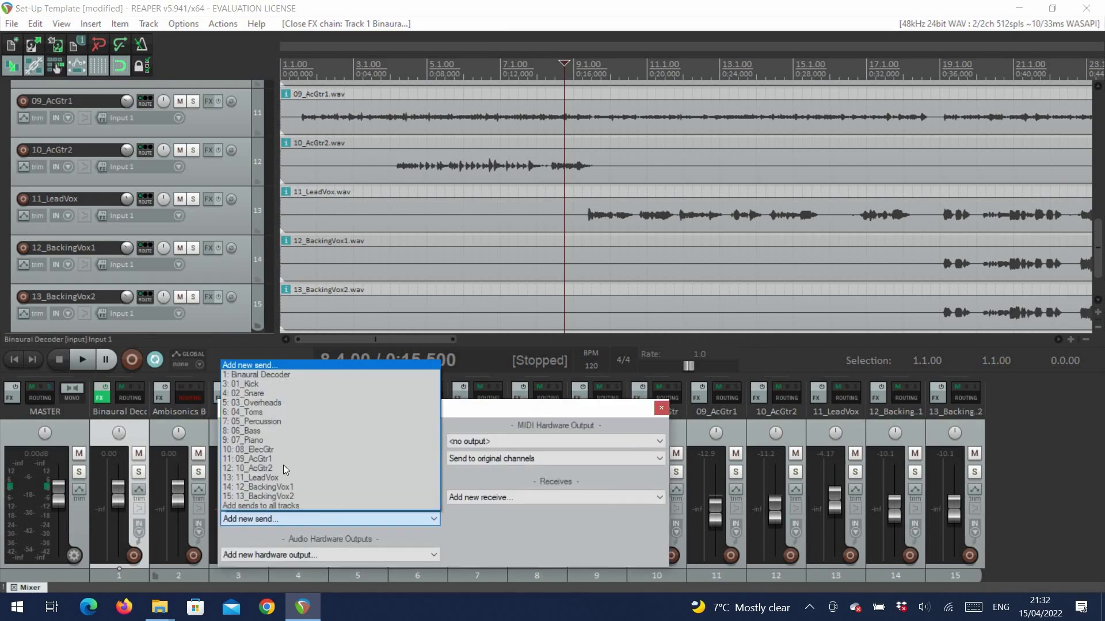
left_click(289, 374)
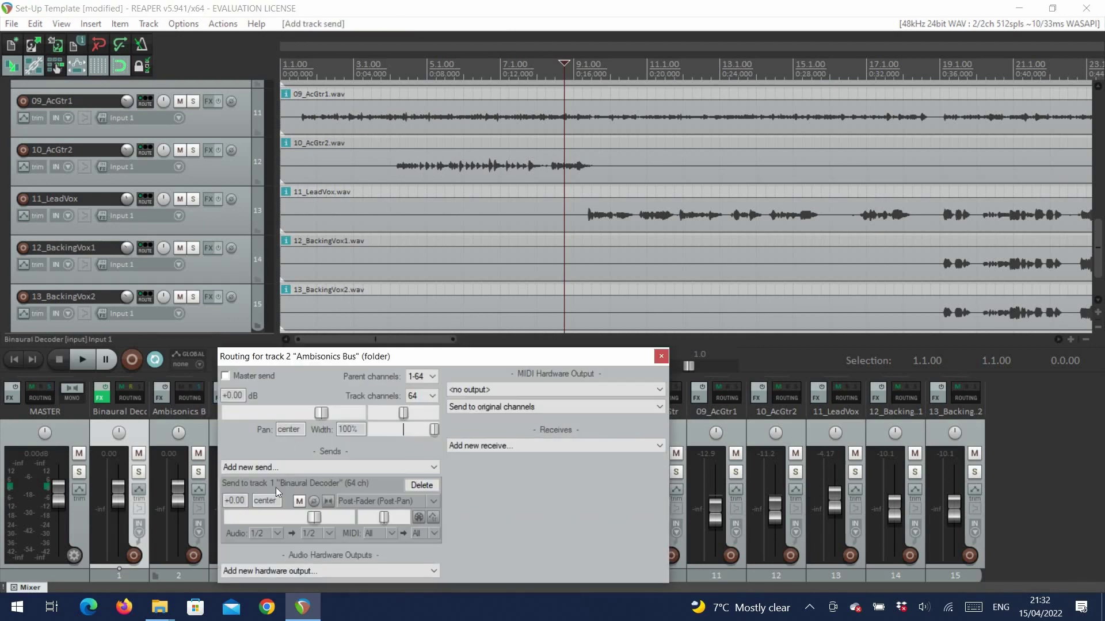
left_click(271, 533)
mouse_move(289, 526)
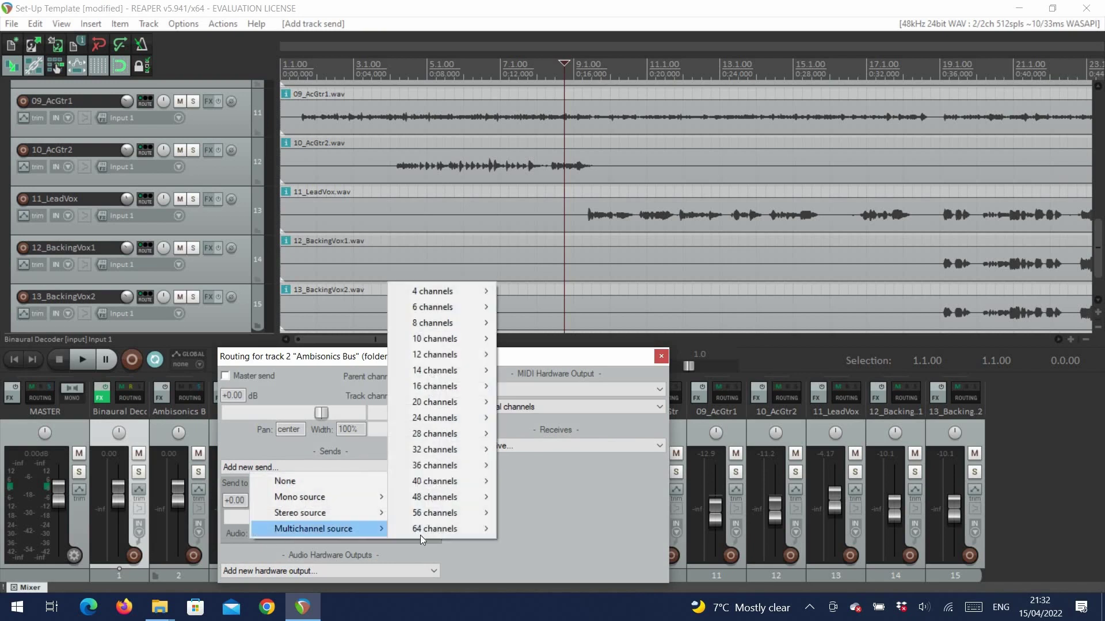
mouse_move(461, 529)
left_click(521, 529)
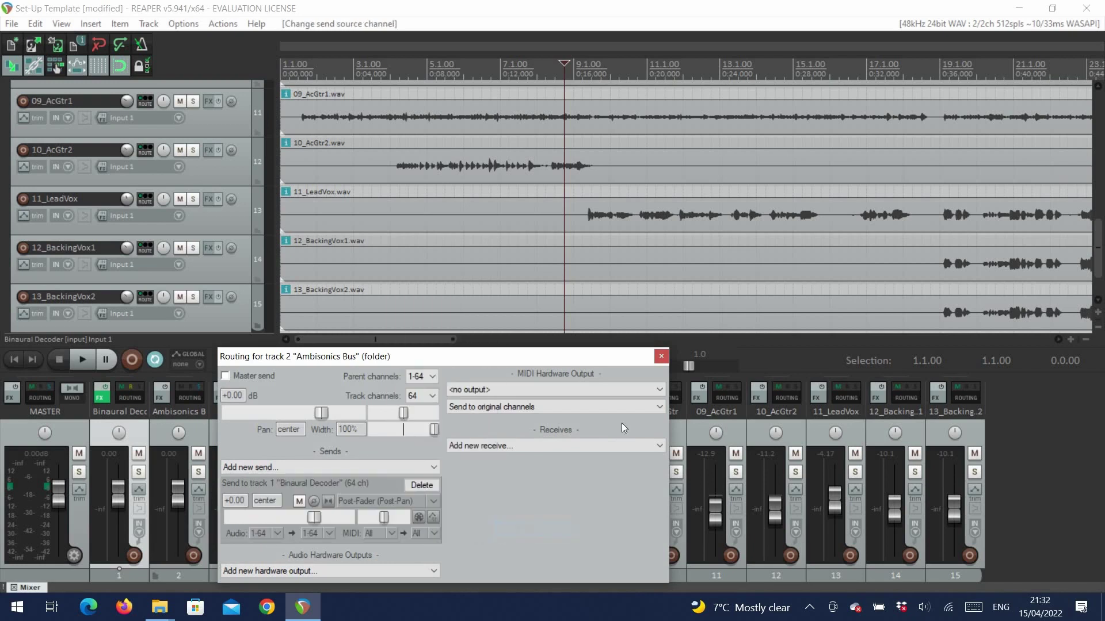
left_click(662, 357)
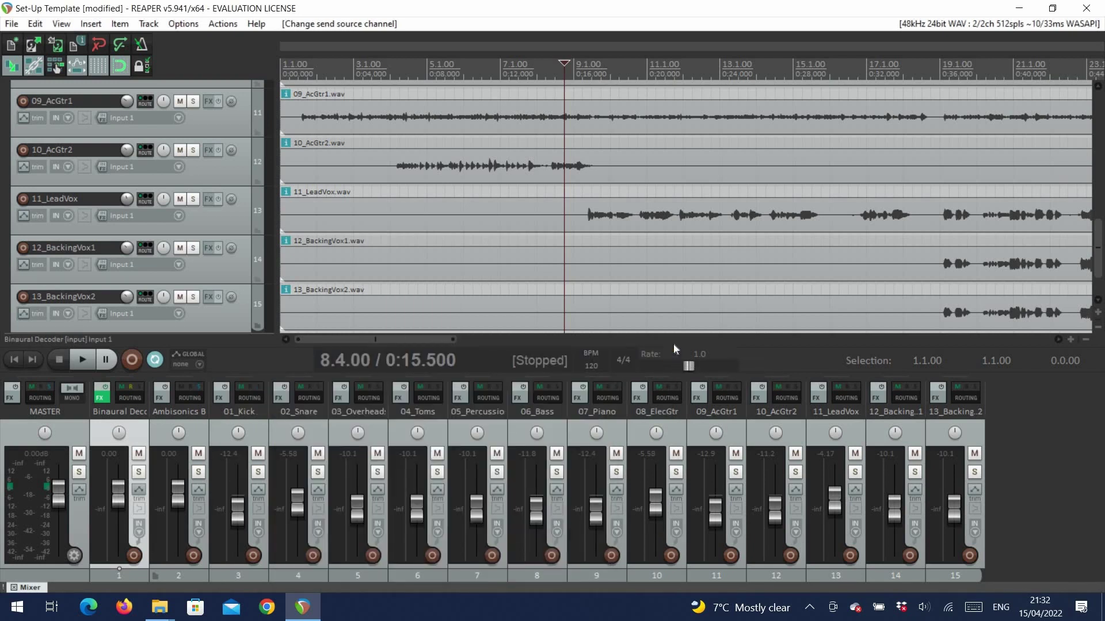
Add a StereoEncoder to 01_Kick, 02_Snare and 03_Overheads.
key("f")
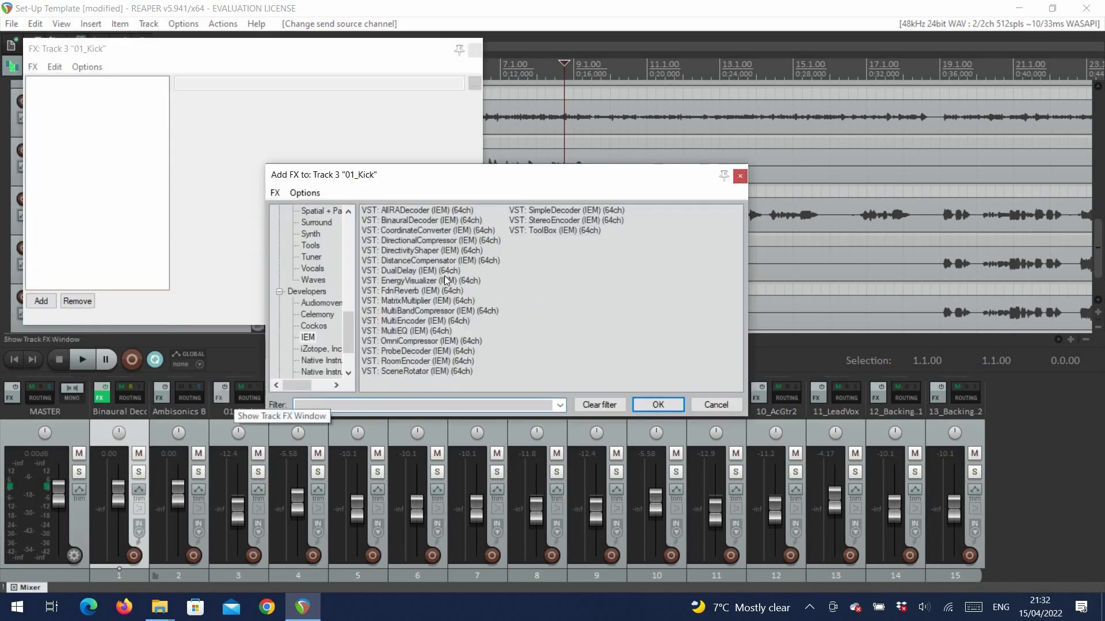
double_click(559, 220)
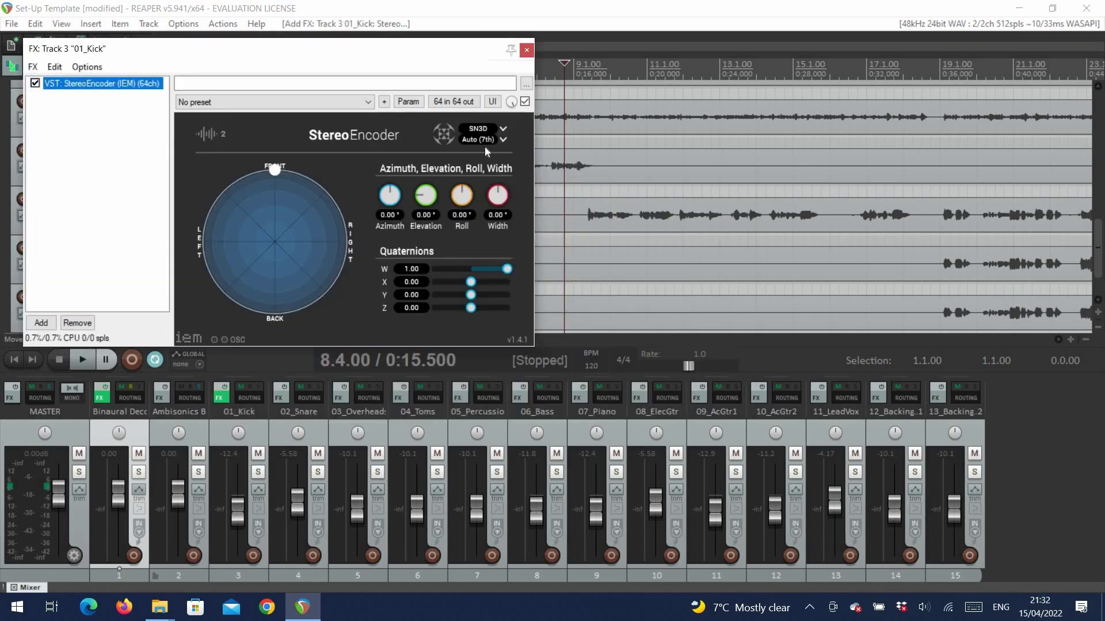
left_click(525, 52)
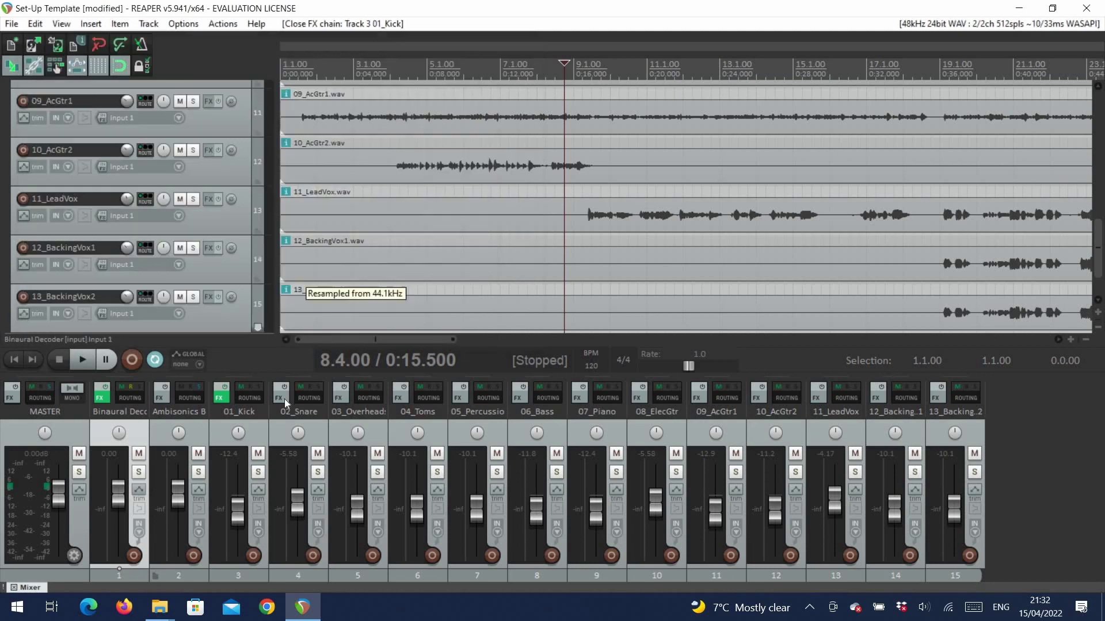
left_click(285, 399)
double_click(565, 221)
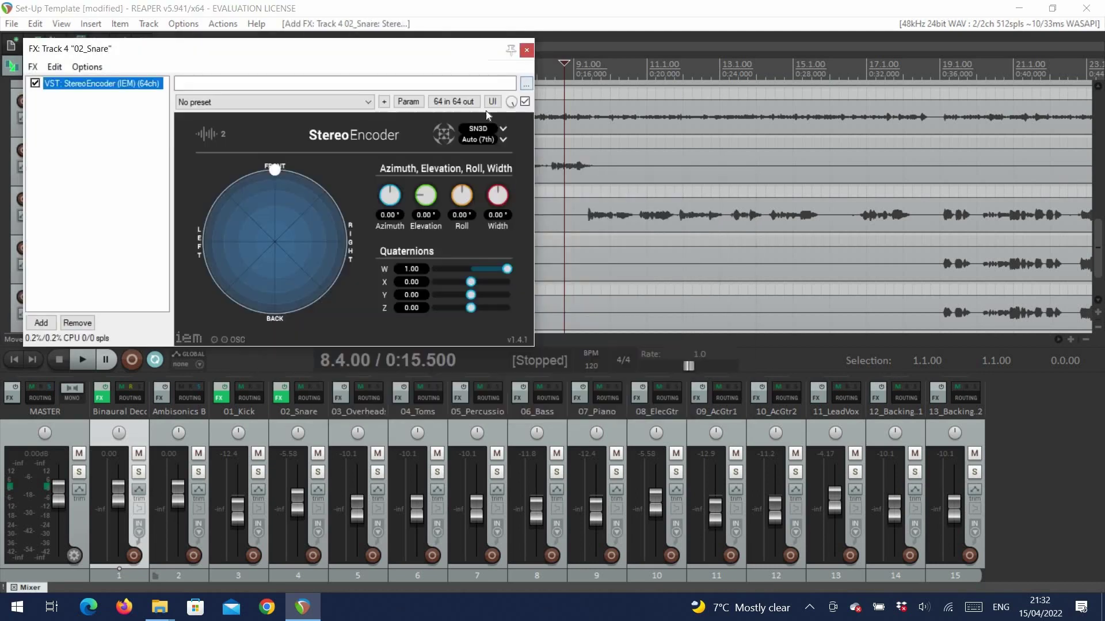
left_click(525, 52)
left_click(345, 398)
double_click(547, 220)
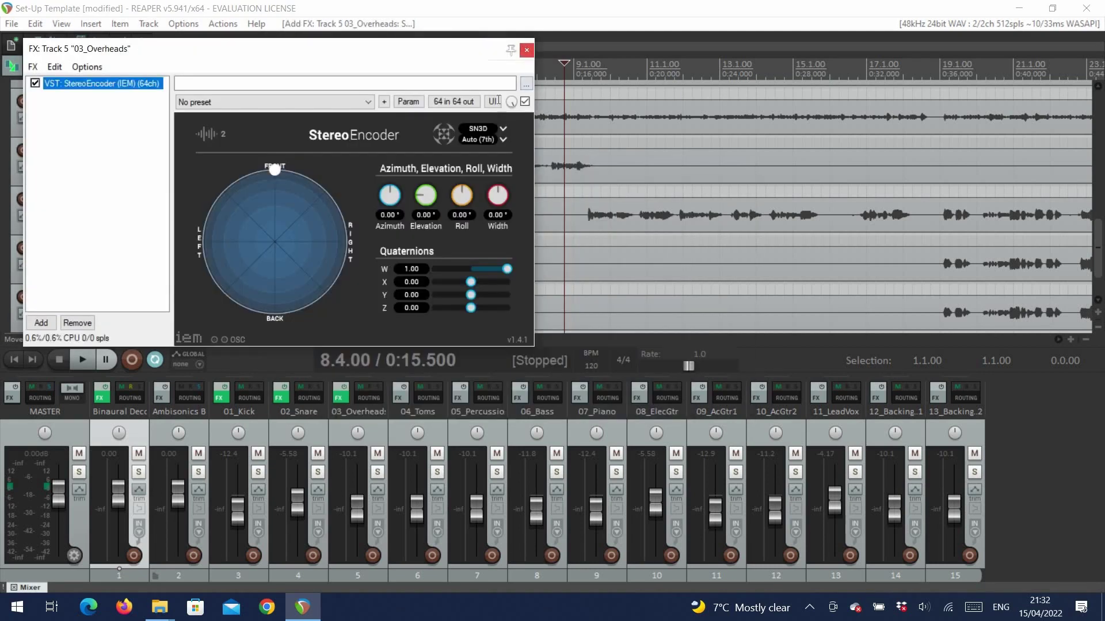
left_click(525, 52)
Add a StereoEncoder to 04_Toms, 05_Percussion and 06_Bass.
left_click(401, 398)
double_click(565, 220)
left_click(526, 52)
left_click(461, 398)
double_click(585, 220)
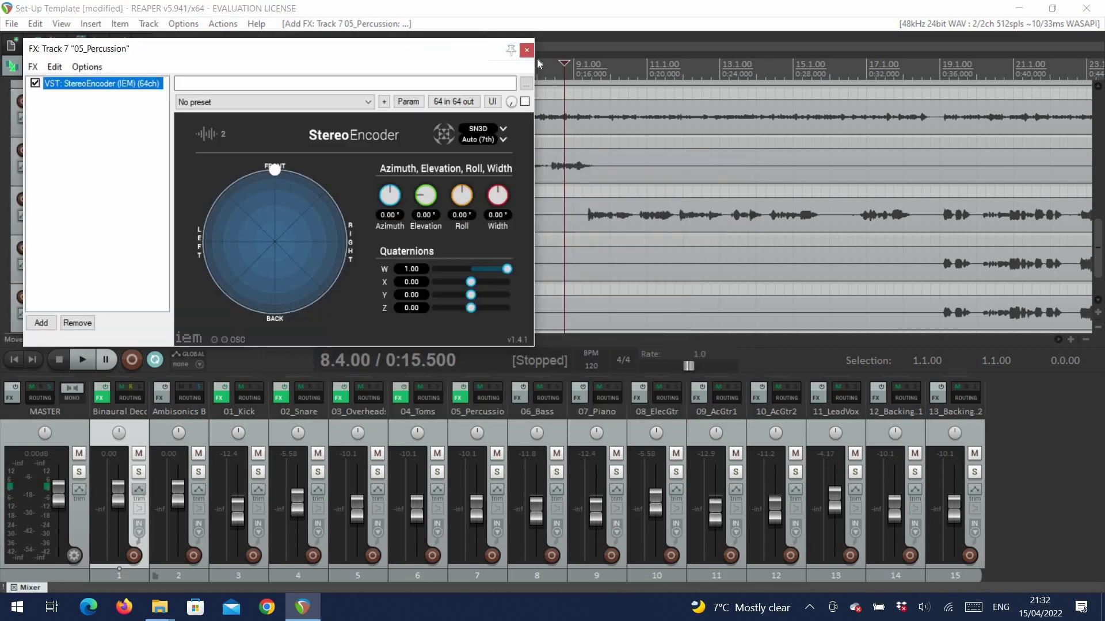
left_click(526, 52)
left_click(520, 398)
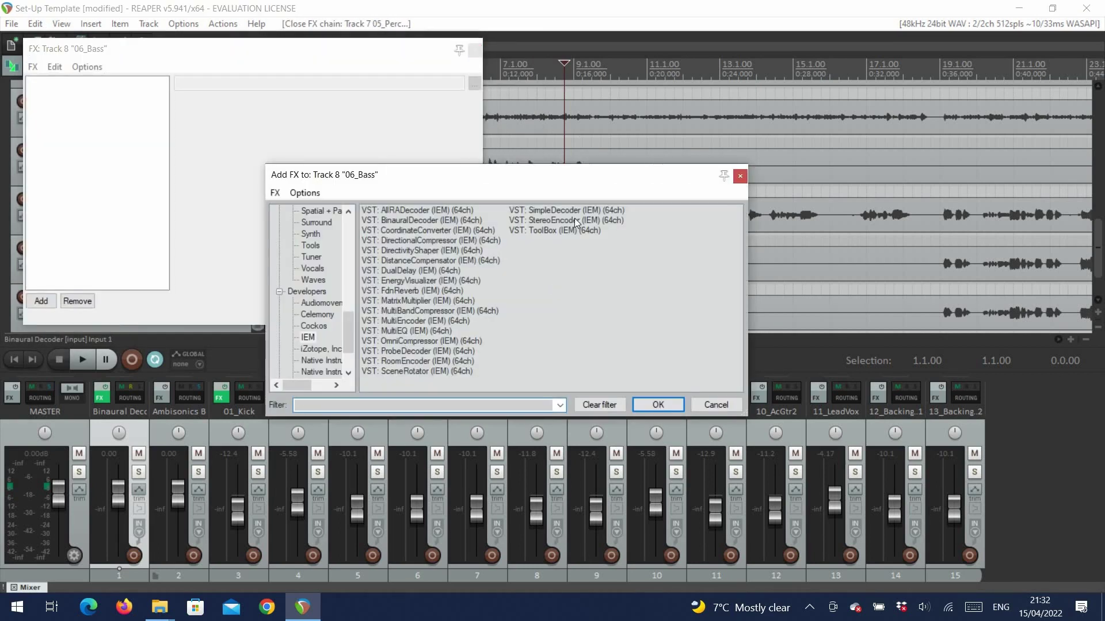
double_click(574, 220)
left_click(525, 51)
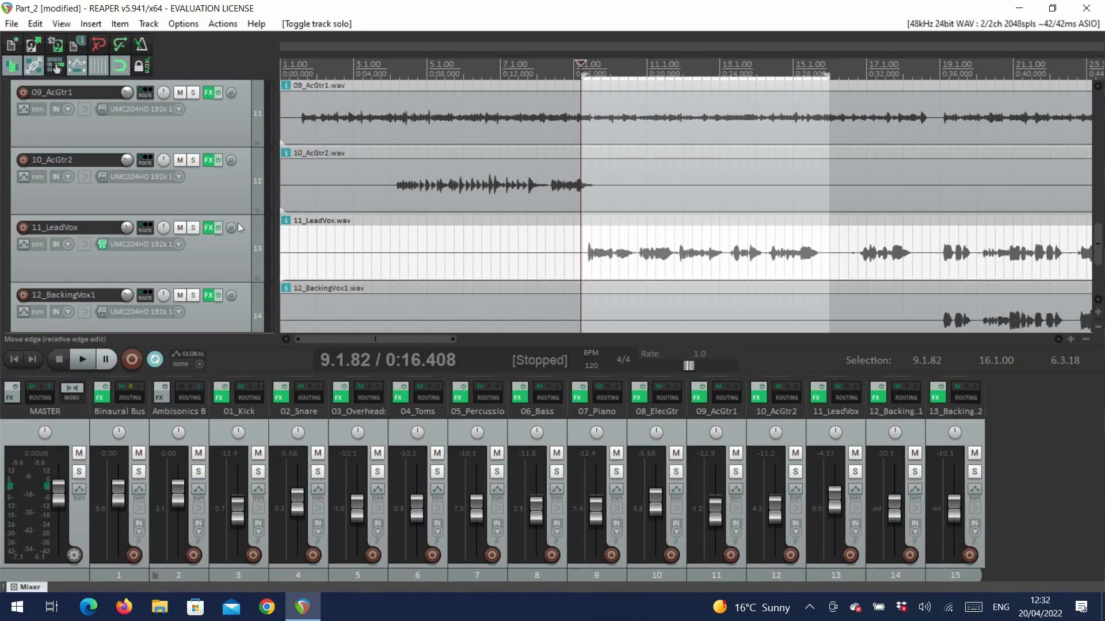
Solo 11_LeadVox during playback, try about 27° azimuth on its StereoEncoder, then reset to 0°.
left_click(192, 228)
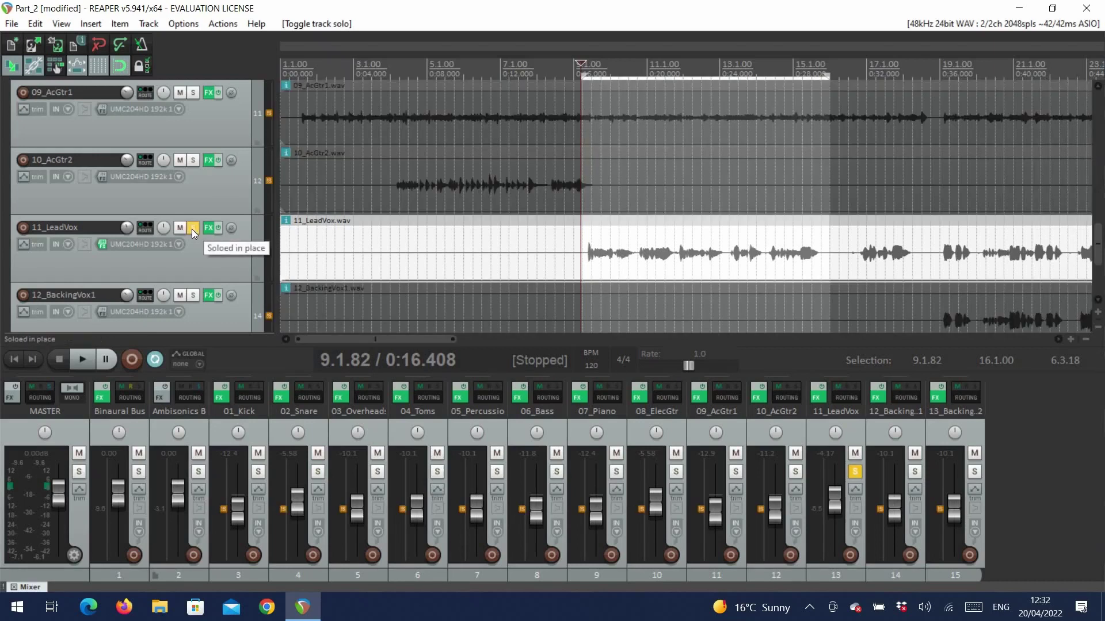
key("space")
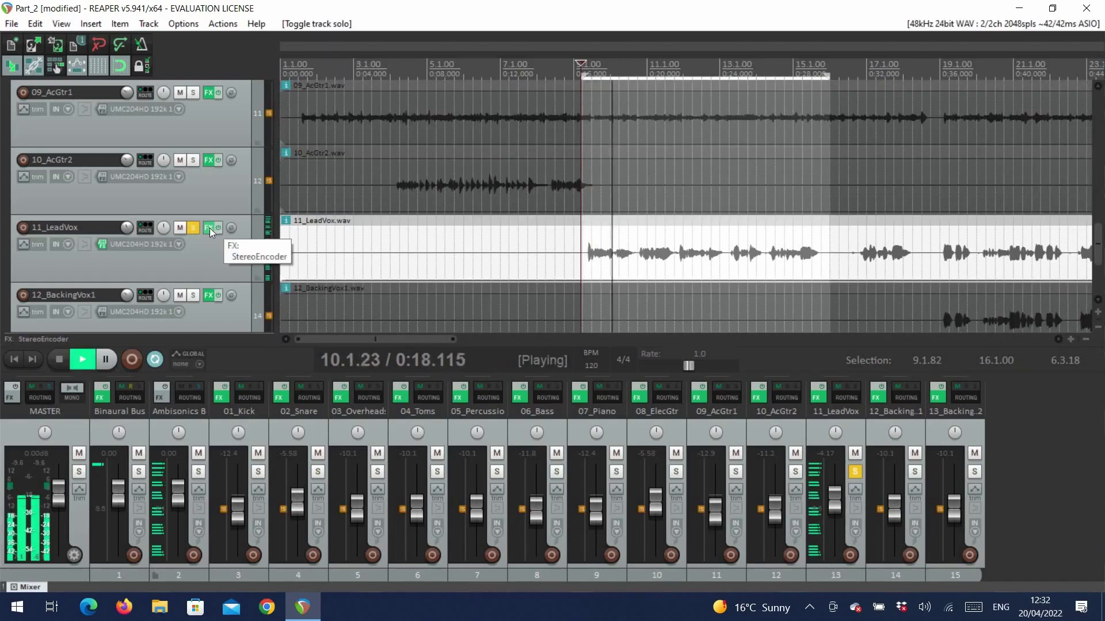
left_click(210, 228)
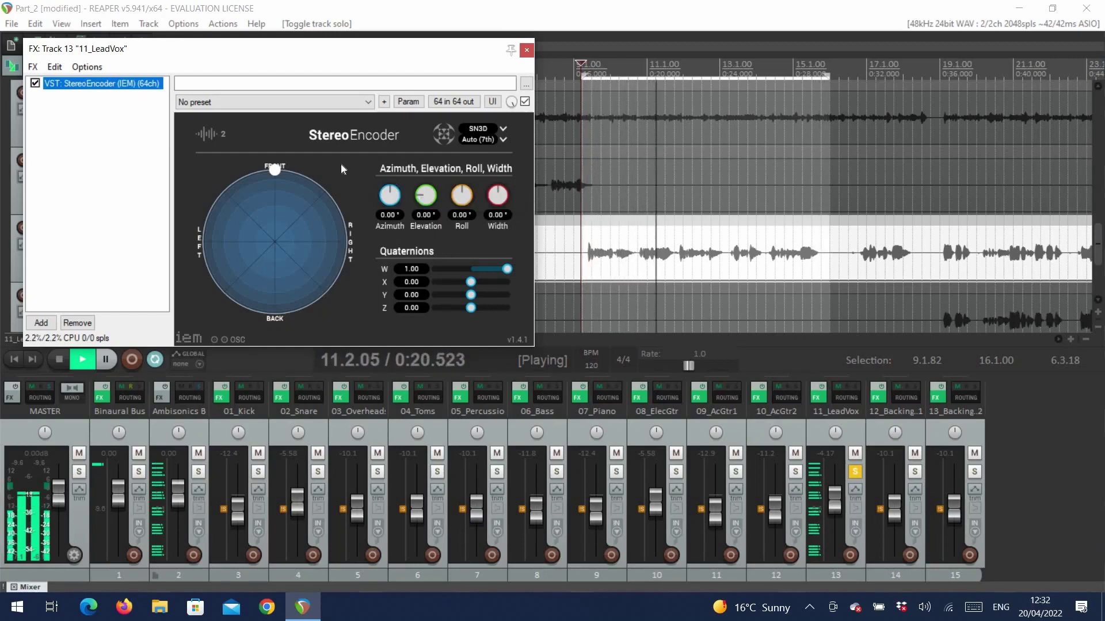
left_click_drag(389, 197, 424, 174)
double_click(391, 199)
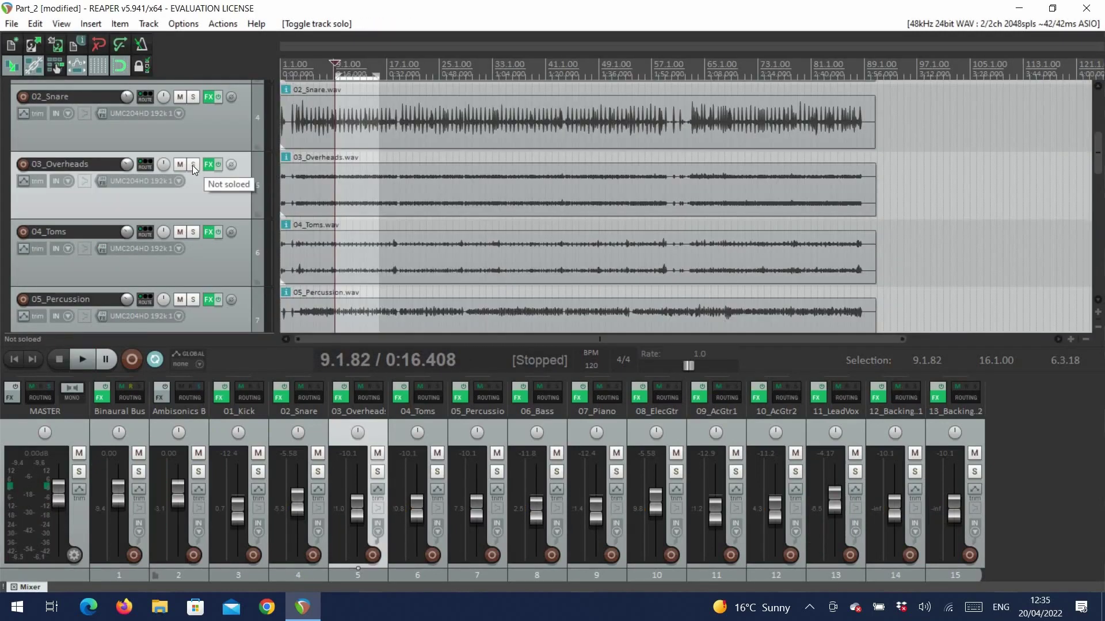
Solo 03_Overheads during playback and narrow its StereoEncoder width to 83.52°.
left_click(192, 164)
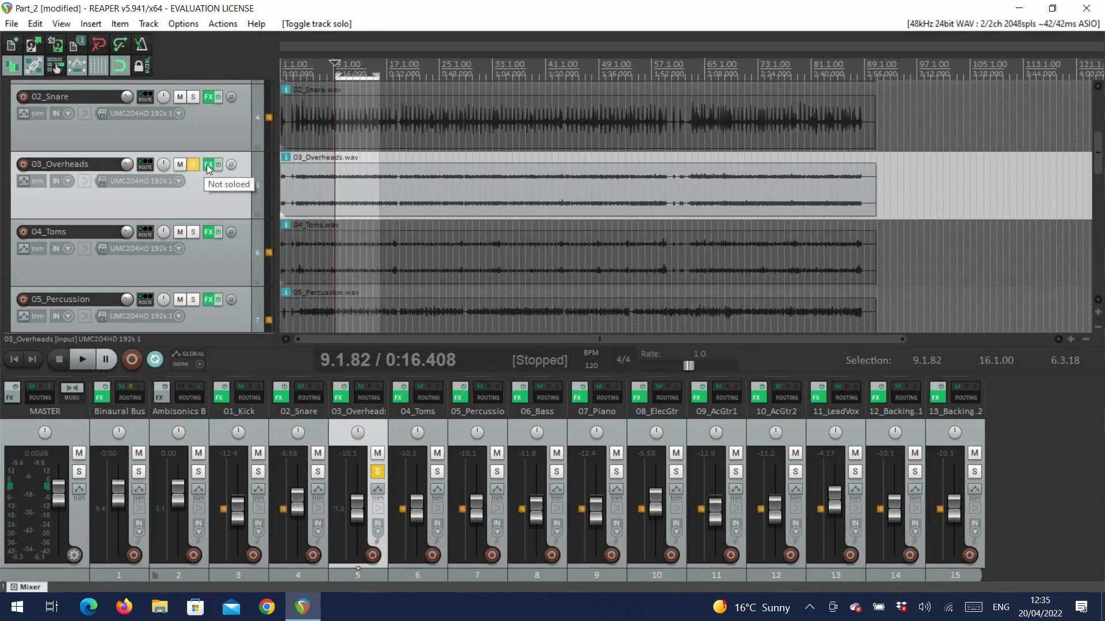
key("space")
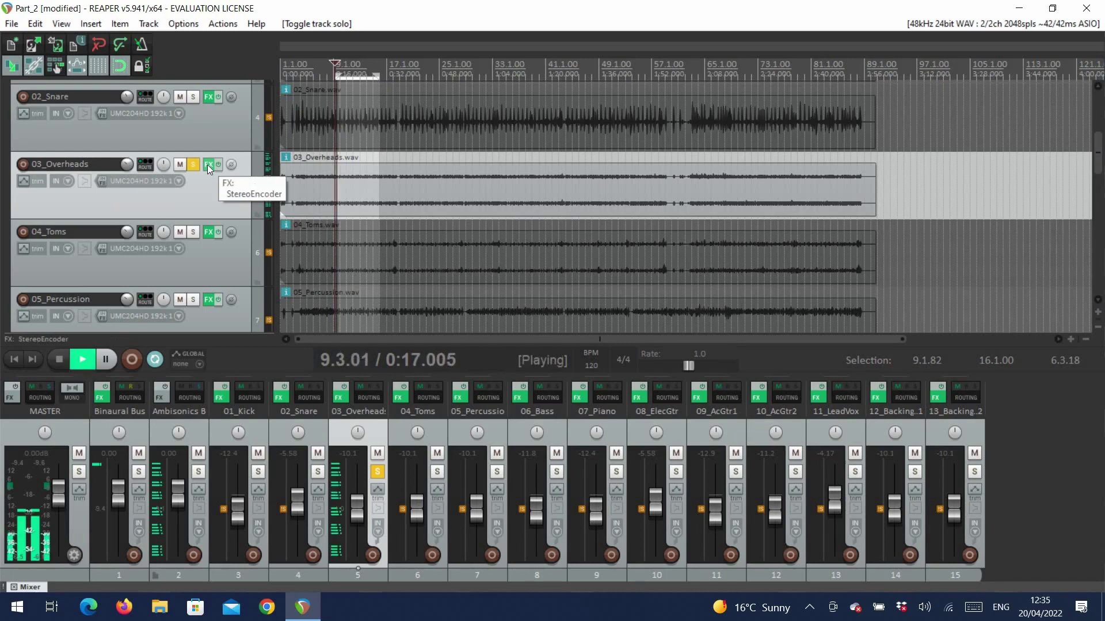
left_click(207, 164)
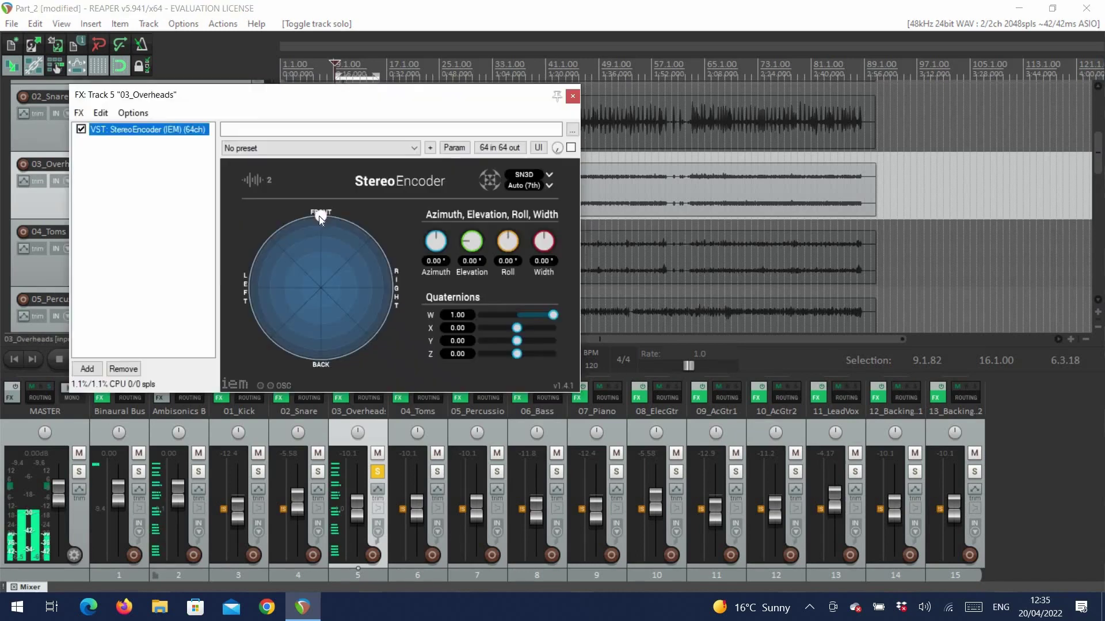
left_click(547, 231)
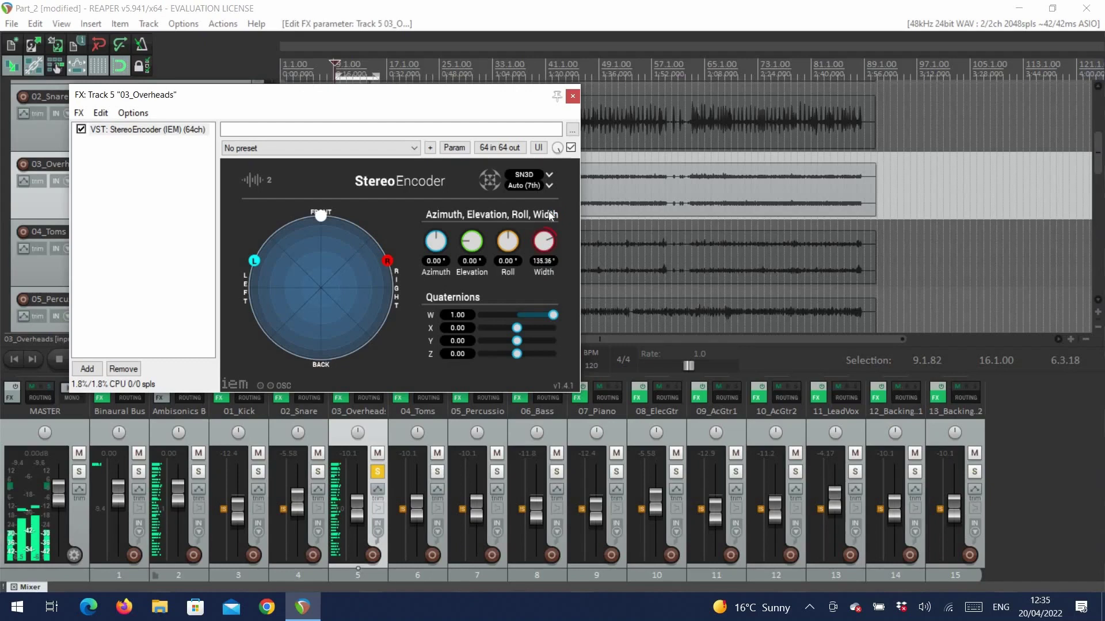
left_click_drag(548, 216, 514, 180)
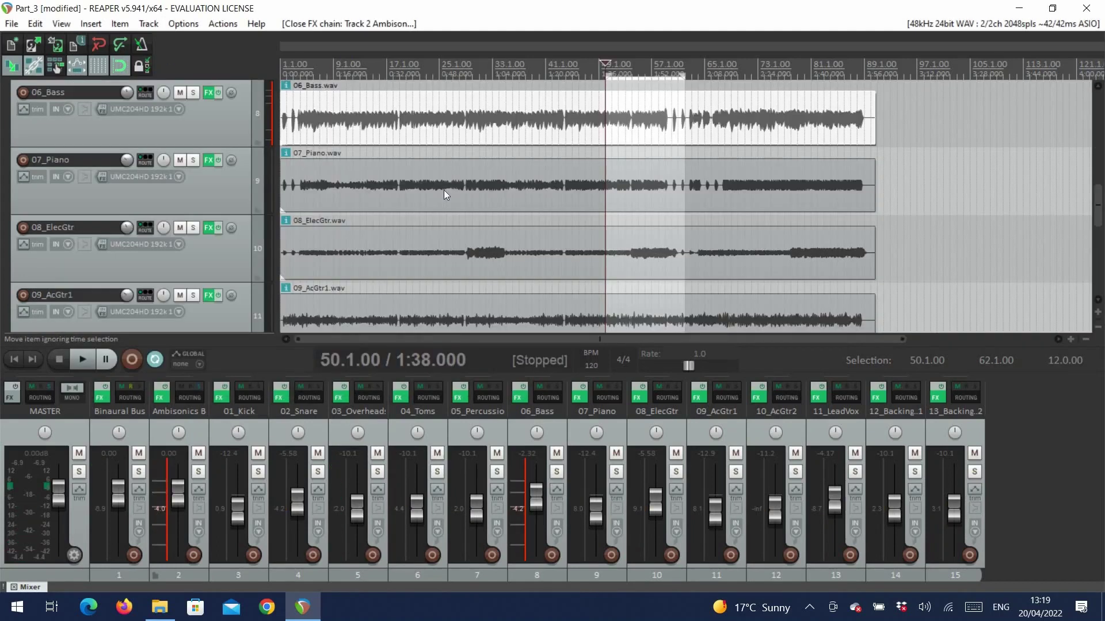
key("space")
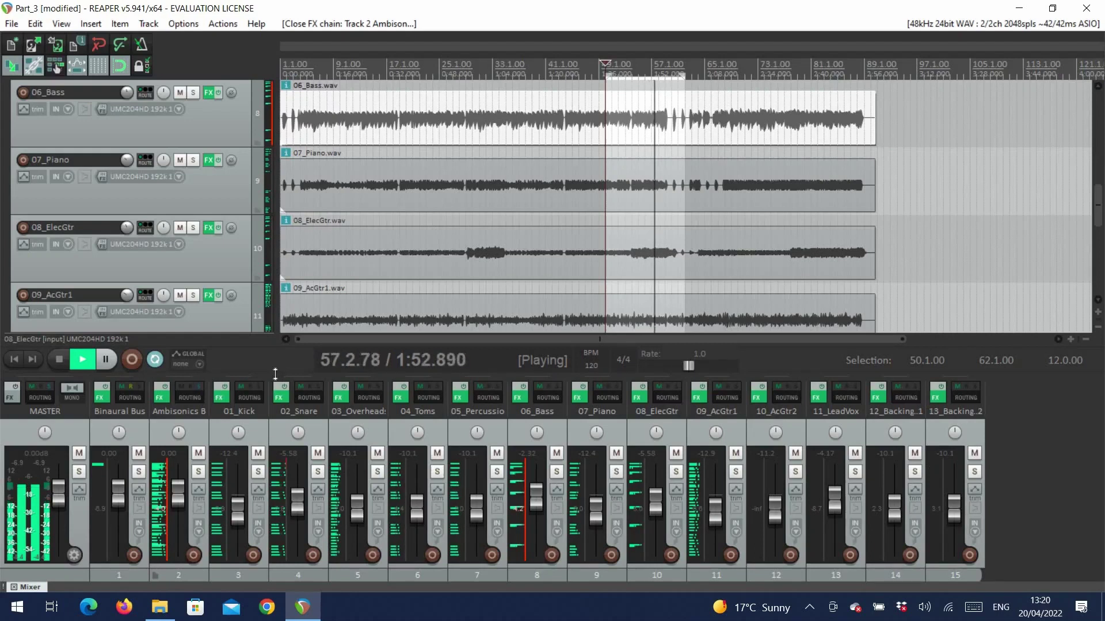
Open the Ambisonics Bus effects chain and play the mix to watch the EnergyVisualizer.
key("space")
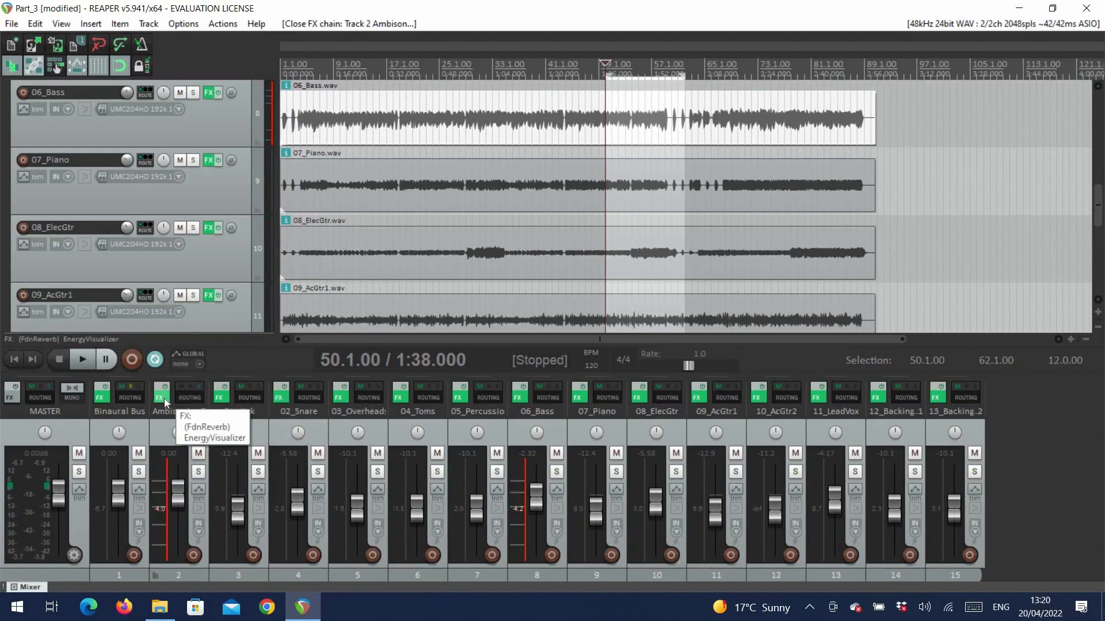
left_click(164, 398)
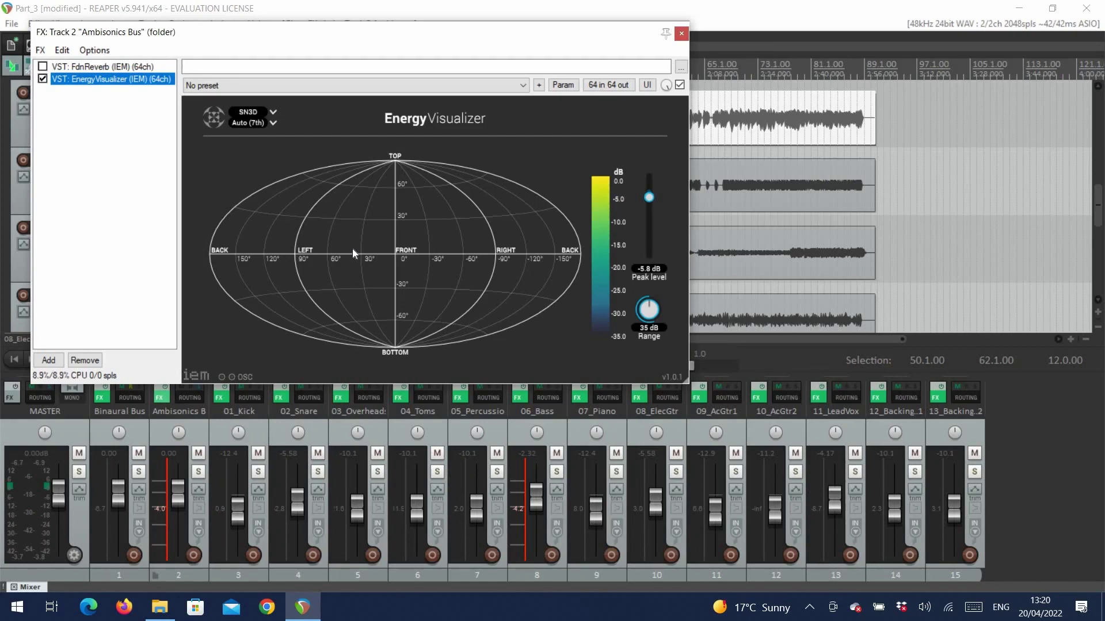
key("space")
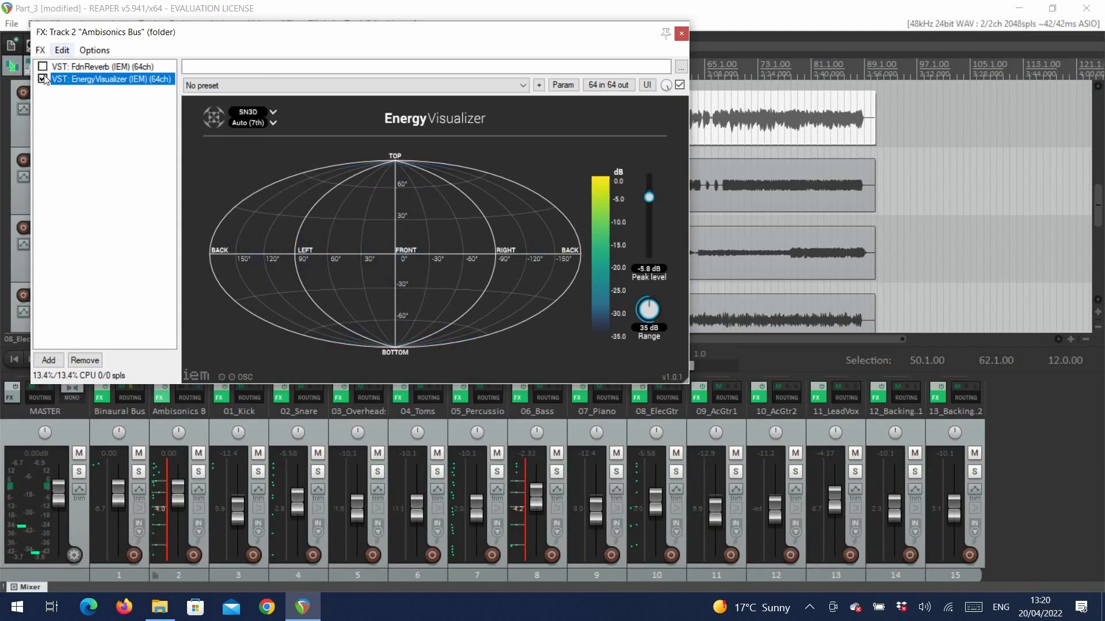
Switch on FdnReverb, check its spread in EnergyVisualizer, then bypass the visualizer.
left_click(78, 67)
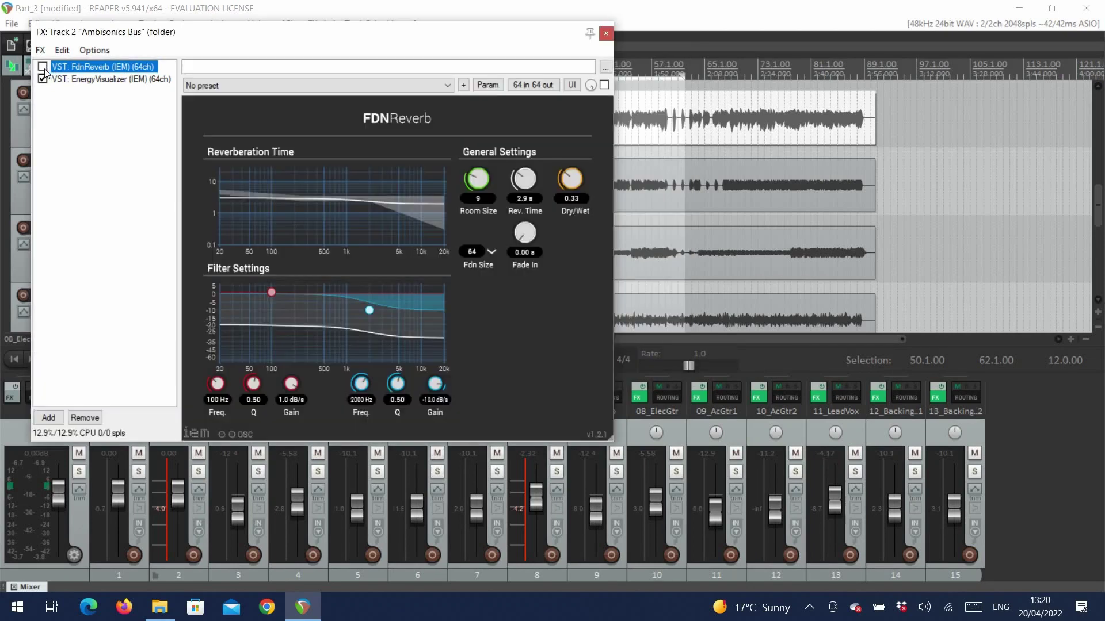
left_click(43, 66)
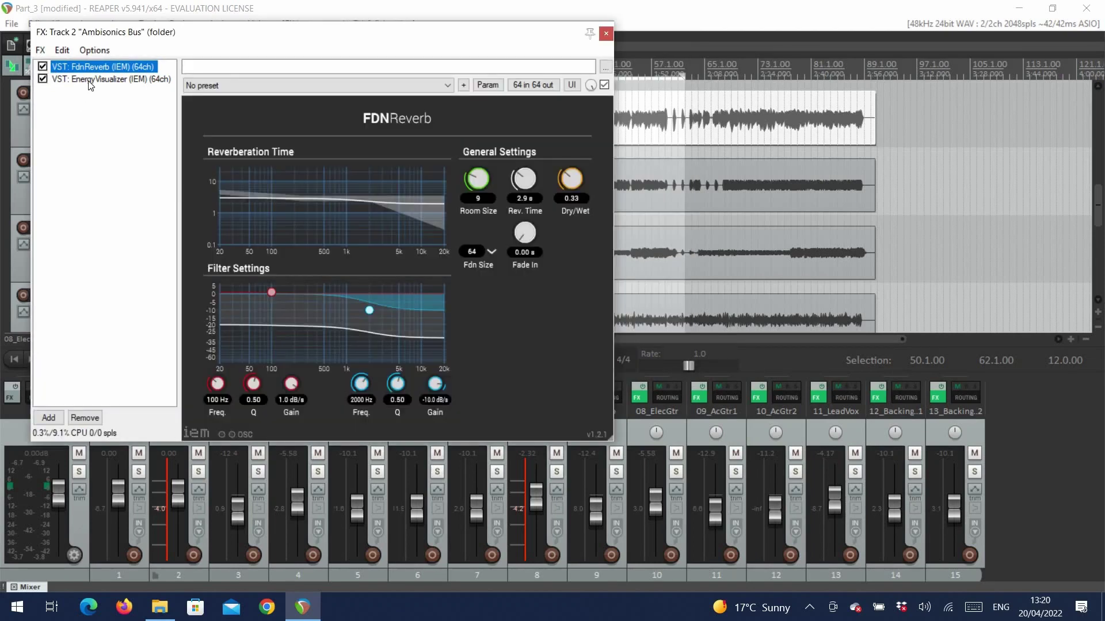
left_click(90, 81)
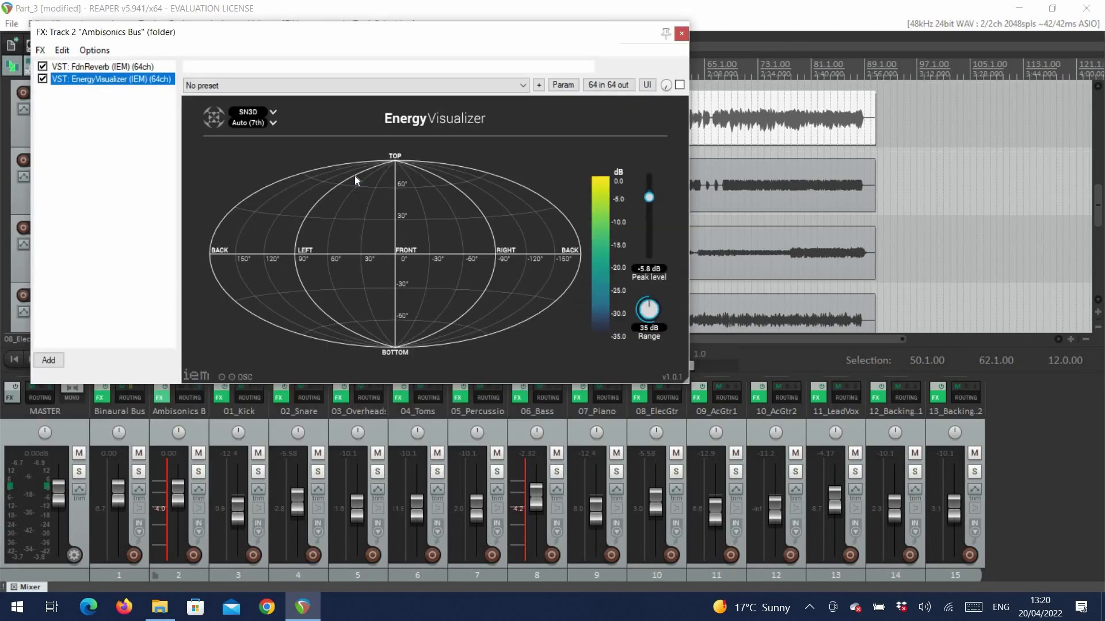
key("space")
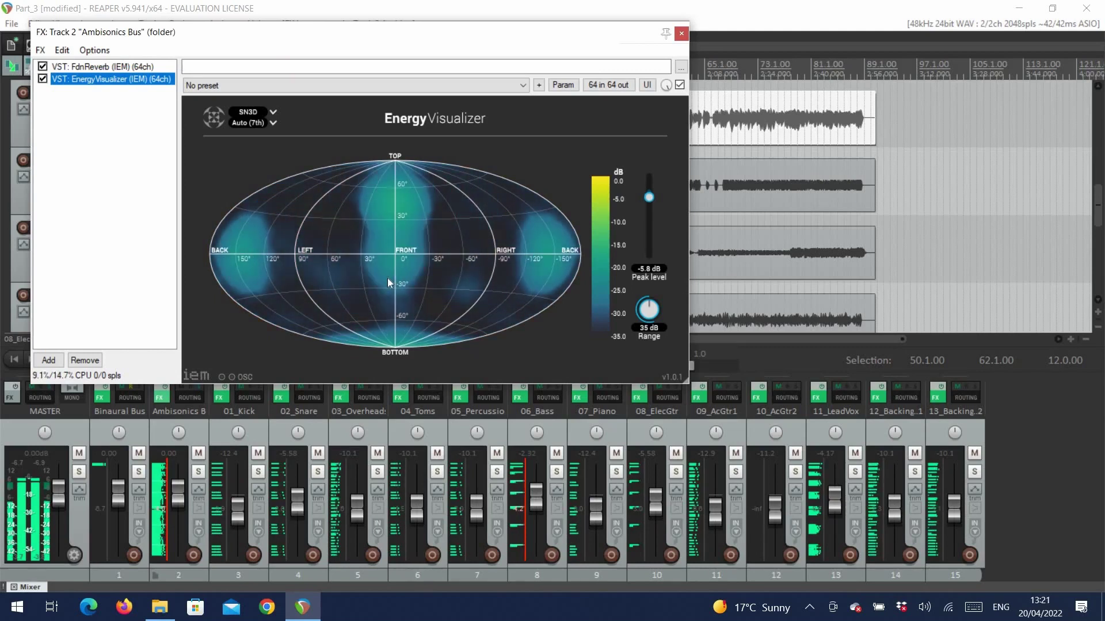
left_click(42, 80)
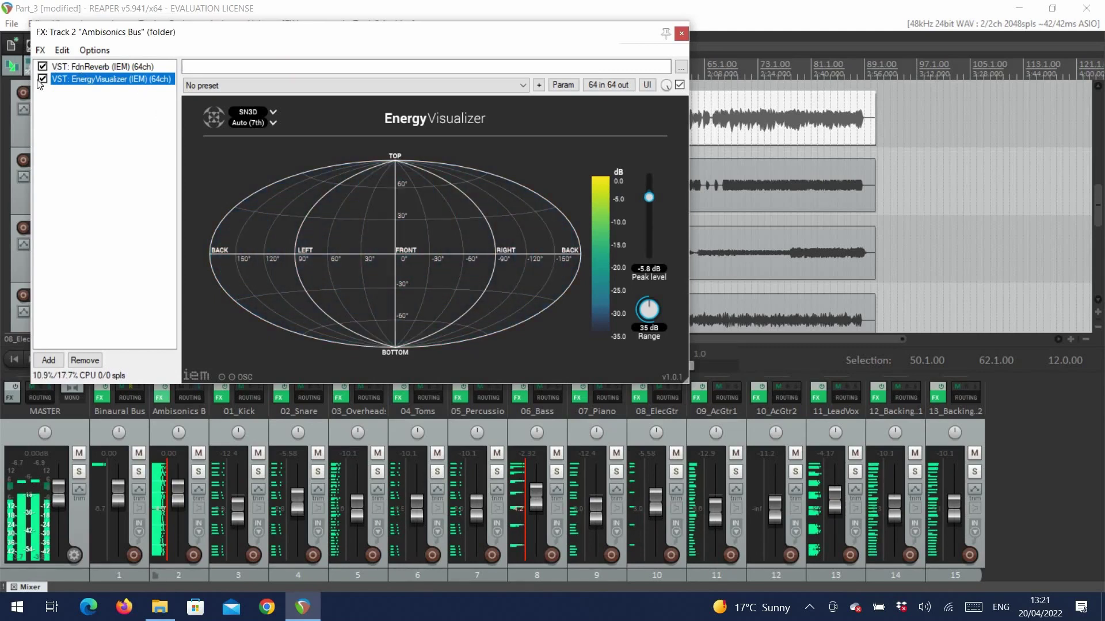
left_click(705, 134)
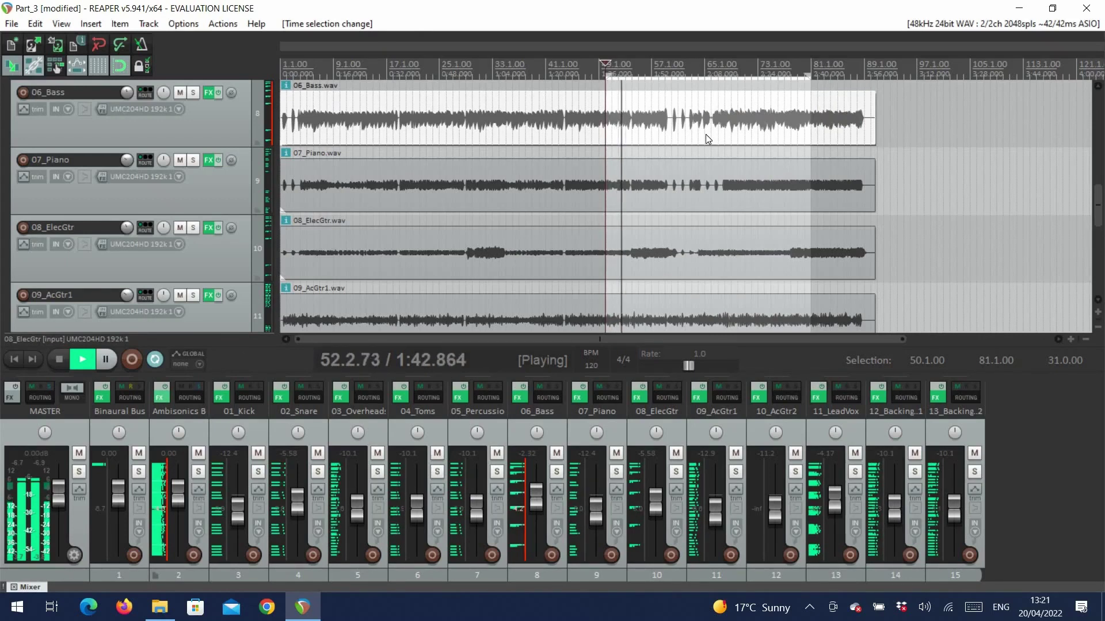
Bring the DirectivityShaper, DirectionalCompressor, DualDelay and MultiEQ windows back into view.
key("alt+Tab")
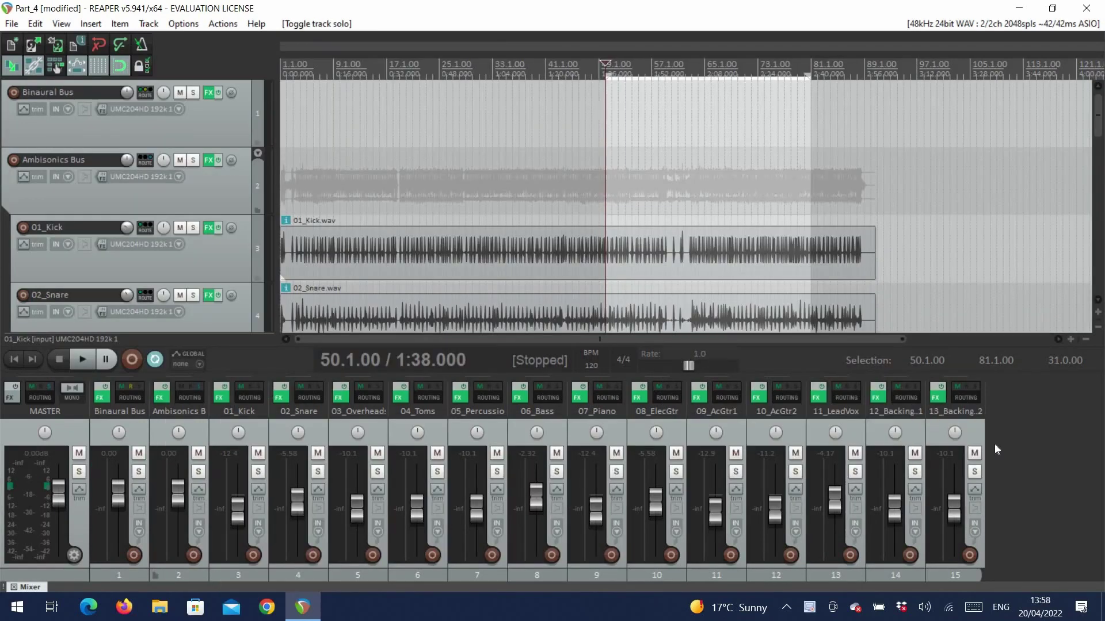
Add a Loudspeaker Decoder track with 64 channels and no master send.
double_click(995, 444)
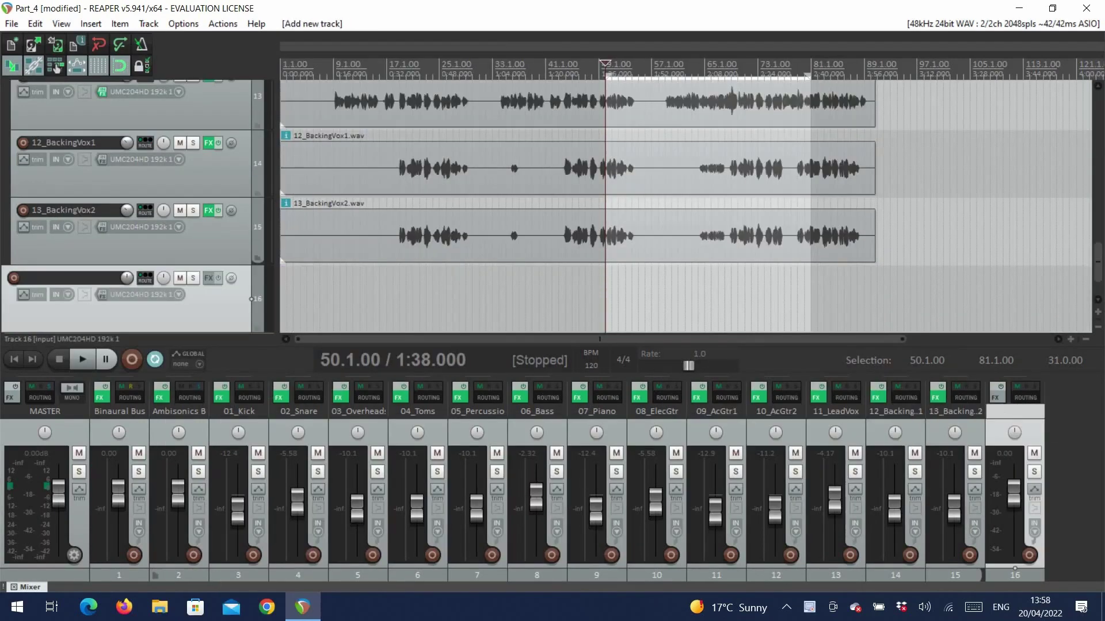
type("Speaker Decoder")
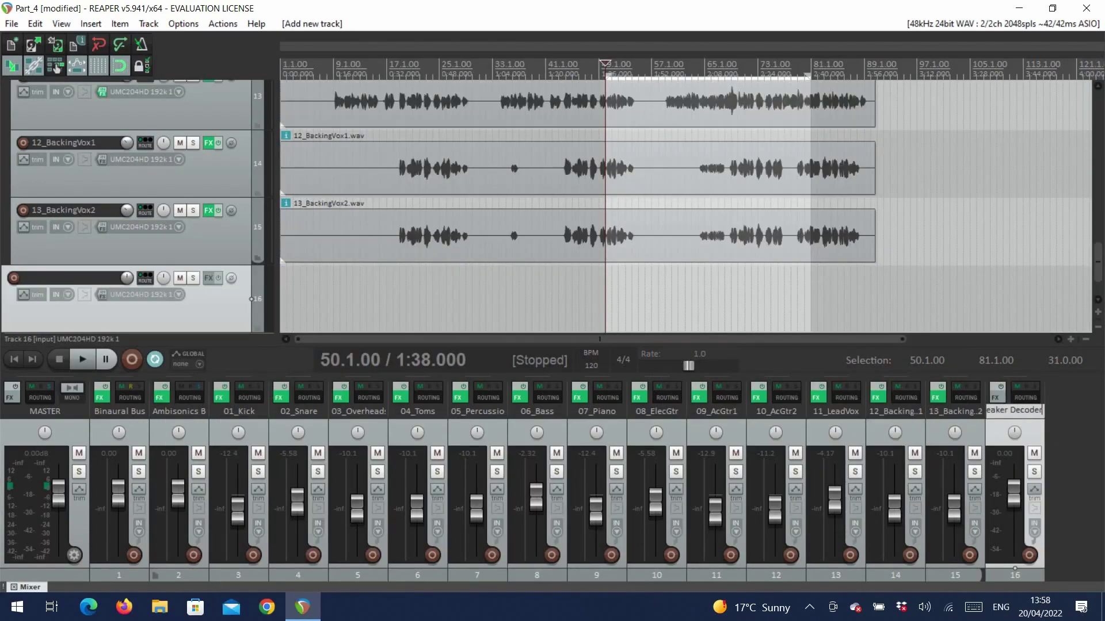
key("Return")
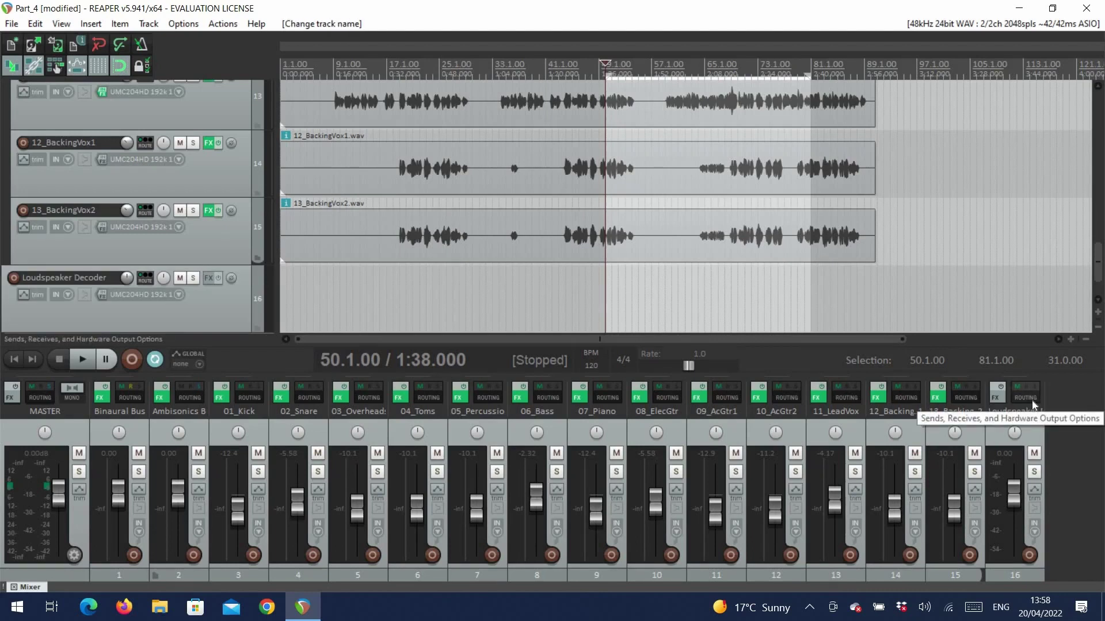
left_click(1031, 401)
left_click(852, 448)
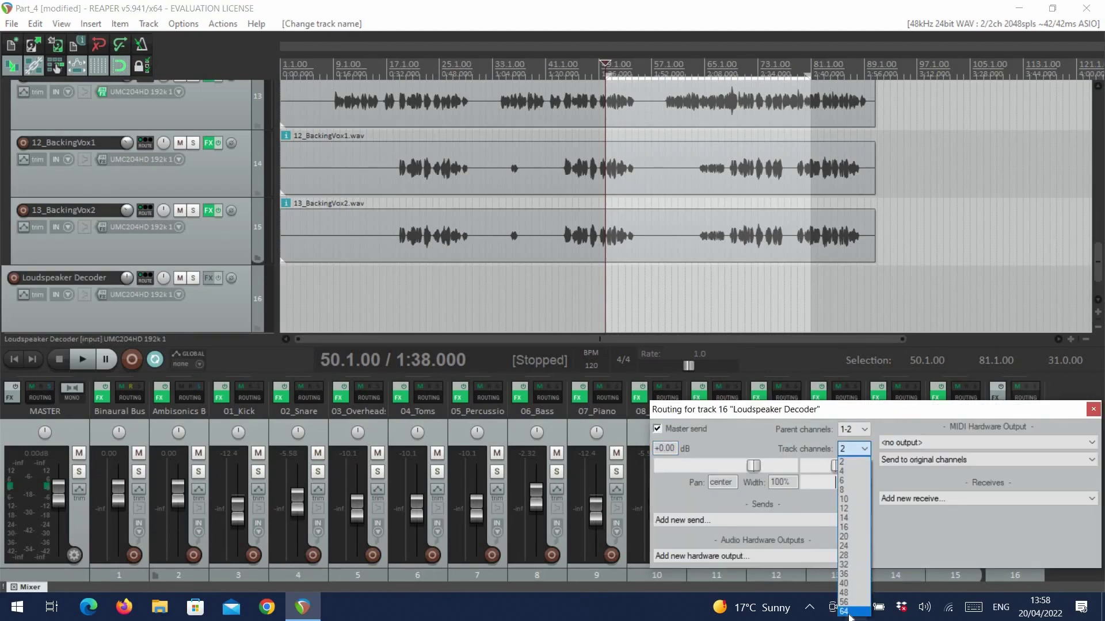
left_click(849, 612)
left_click(657, 429)
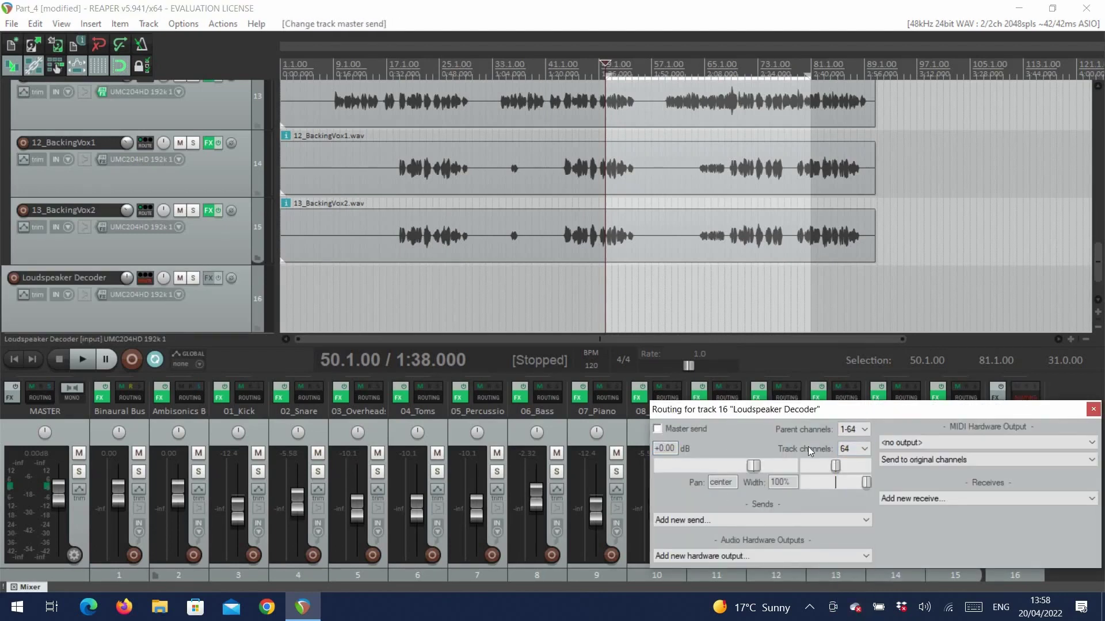
Receive channels 1-64 from the Ambisonics Bus and move the decoder track to first position.
left_click(908, 496)
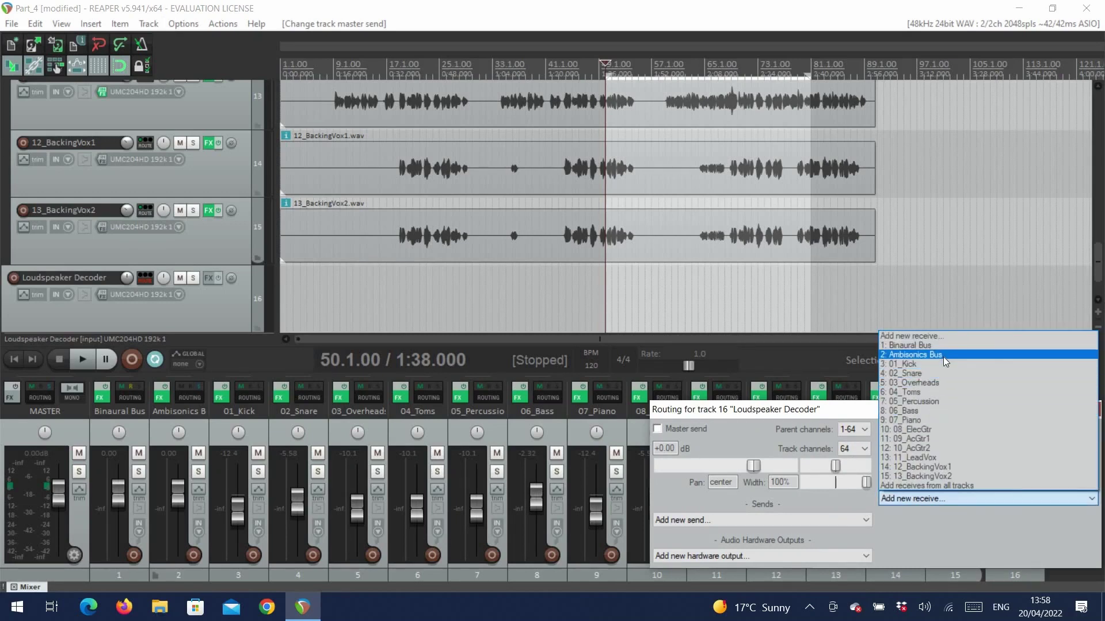
left_click(943, 357)
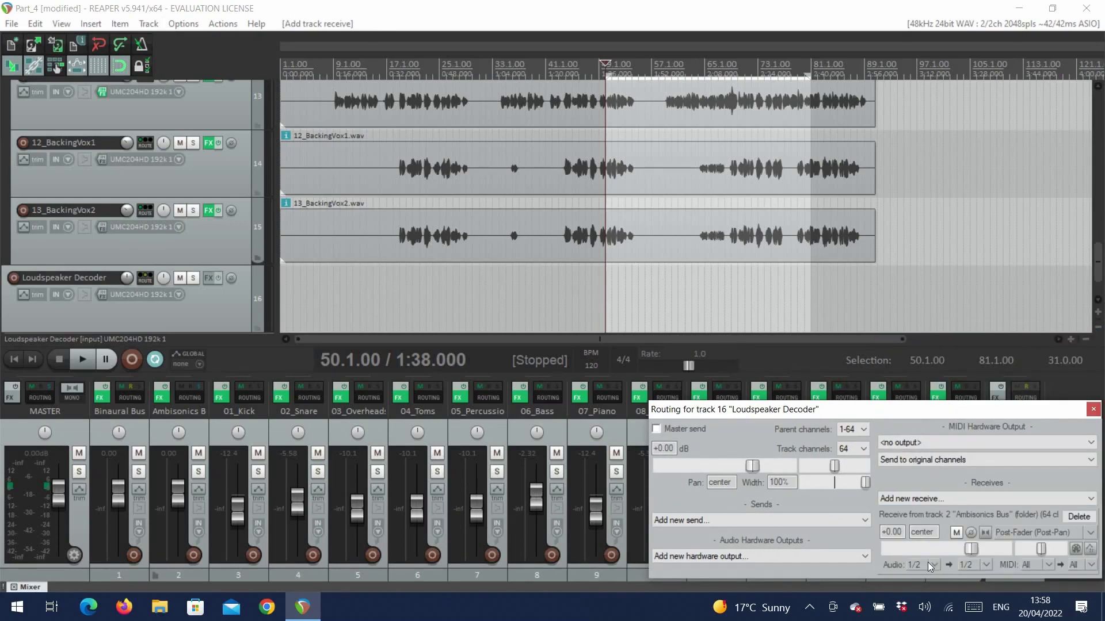
left_click(928, 561)
mouse_move(938, 560)
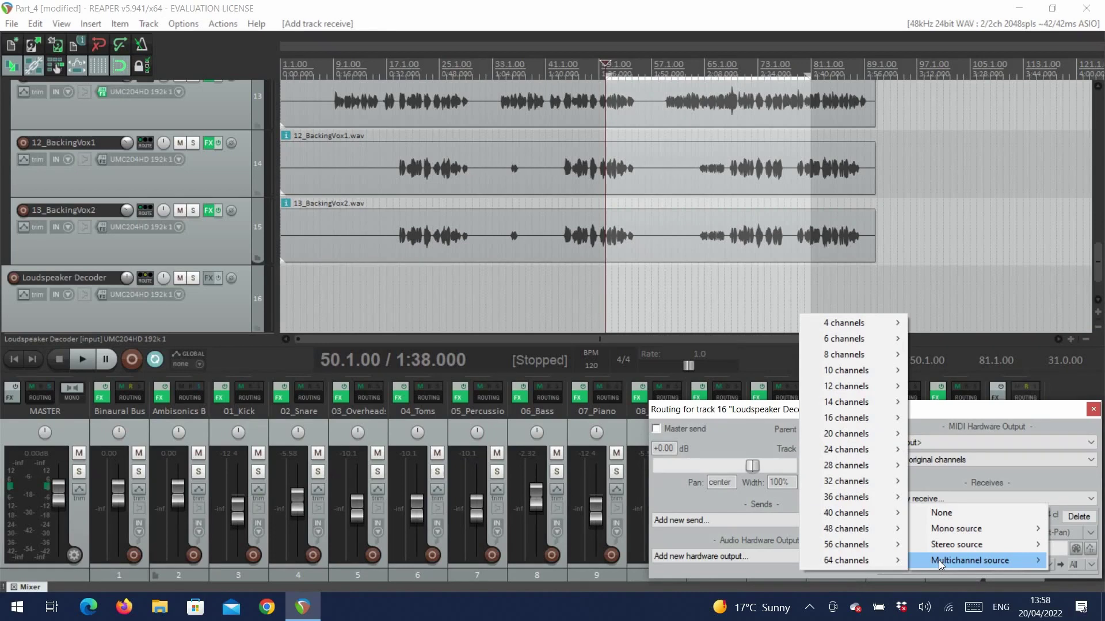
mouse_move(846, 560)
left_click(779, 561)
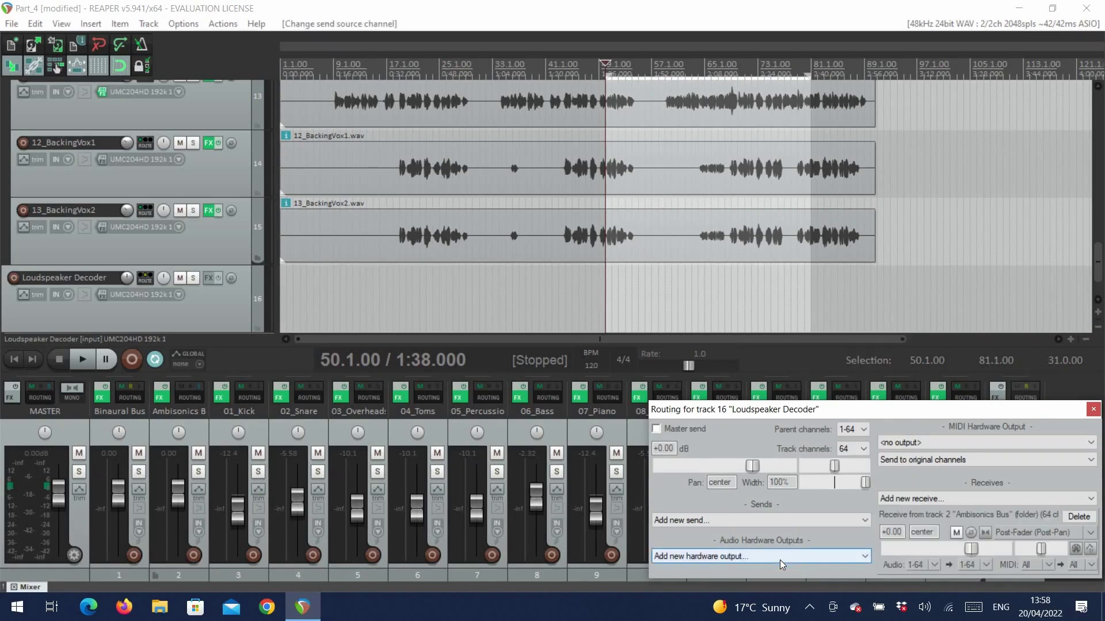
left_click(1094, 409)
left_click_drag(1013, 411, 107, 403)
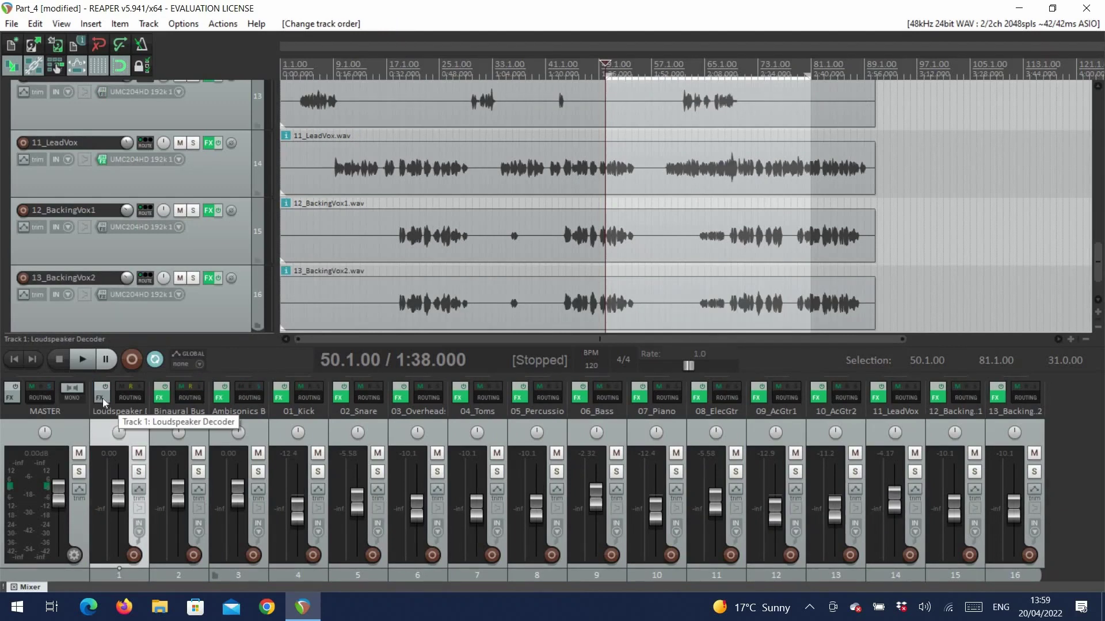
Add AllRADecoder to the Loudspeaker Decoder track's effects chain and inspect its 3D view.
left_click(103, 398)
left_click(403, 209)
double_click(403, 210)
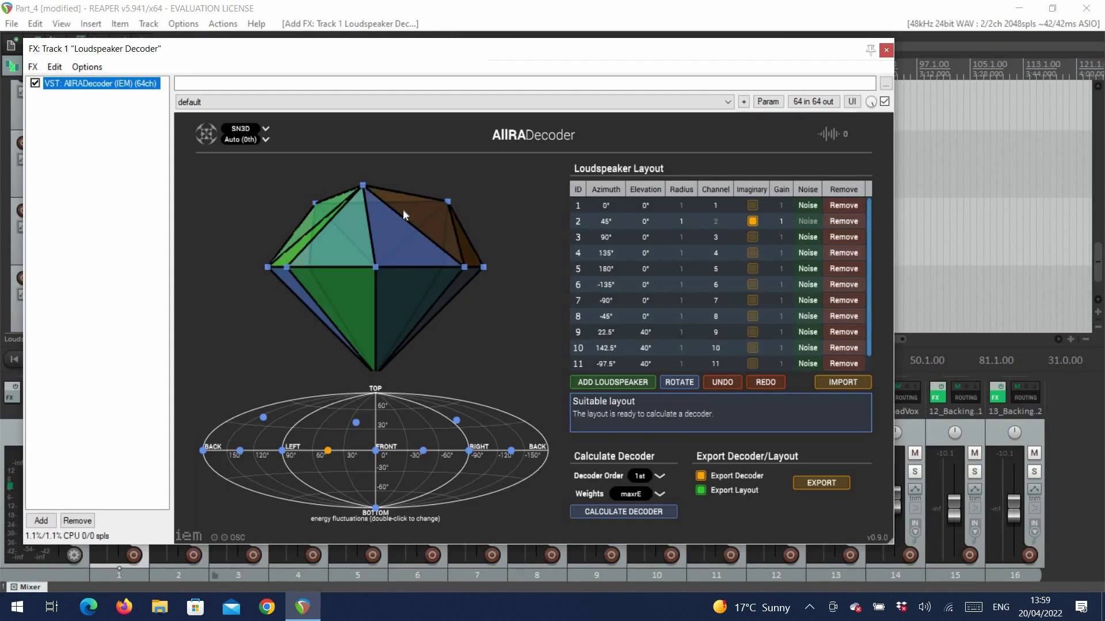
left_click_drag(402, 240, 186, 252)
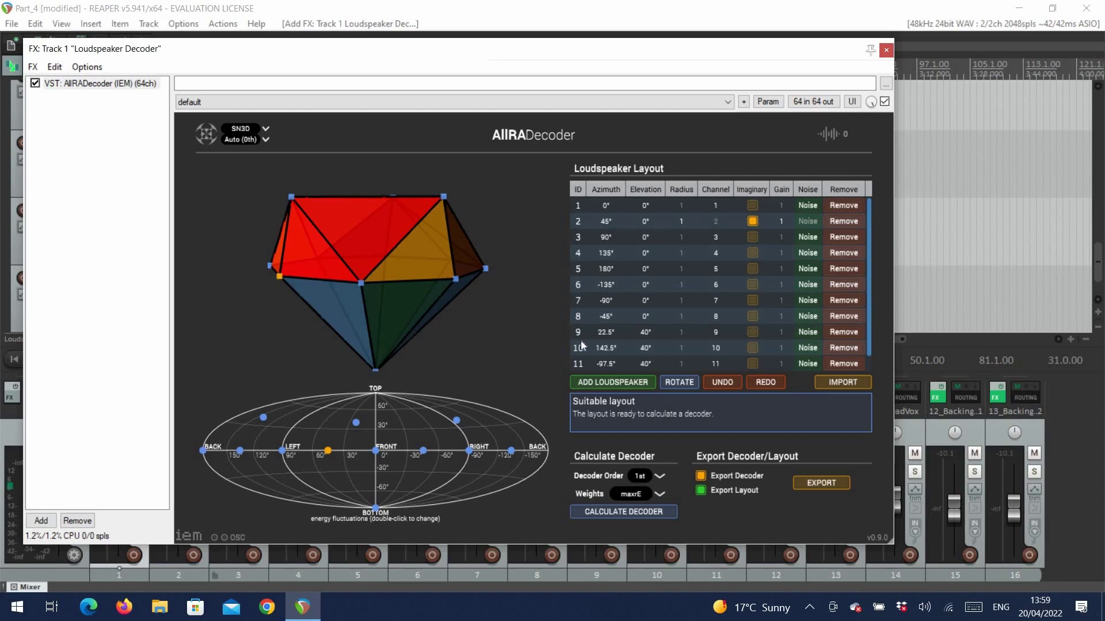
Remove all default loudspeakers and add four randomly placed ones.
left_click(854, 206)
left_click(853, 206)
left_click(854, 206)
left_click(854, 206)
left_click(854, 206)
left_click(854, 206)
left_click(854, 206)
left_click(854, 206)
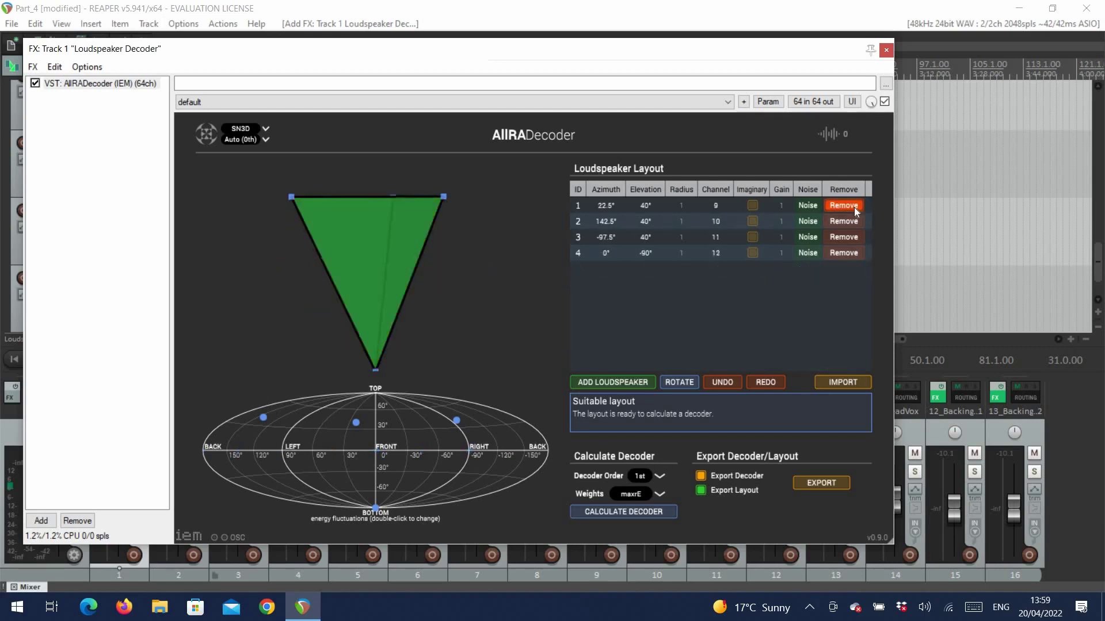
left_click(854, 206)
left_click(854, 206)
left_click(854, 206)
left_click(854, 206)
left_click(598, 382)
left_click(598, 382)
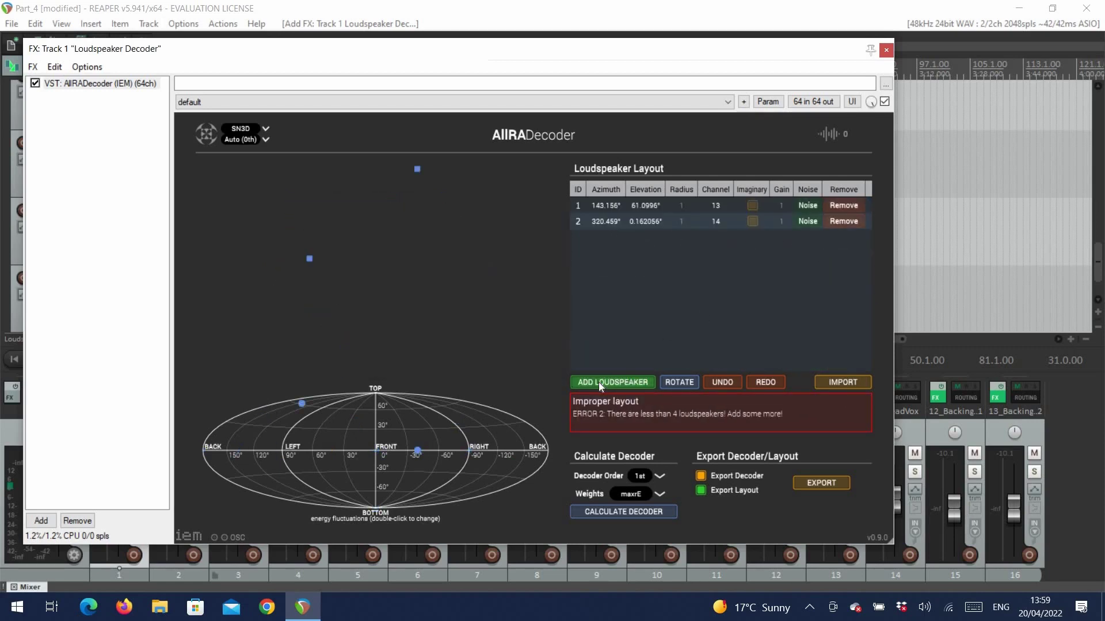
left_click(599, 382)
left_click(599, 382)
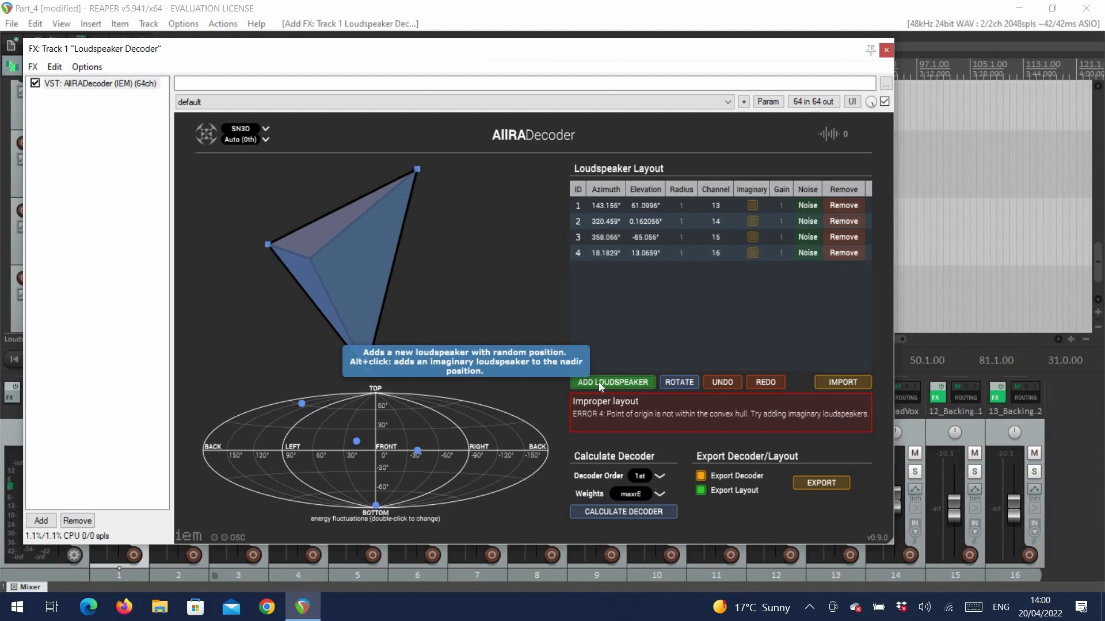
Set the elevation of loudspeakers 1-4 to 0°.
left_click(650, 206)
type("0")
key("Return")
left_click(646, 222)
type("0")
key("Return")
left_click(647, 236)
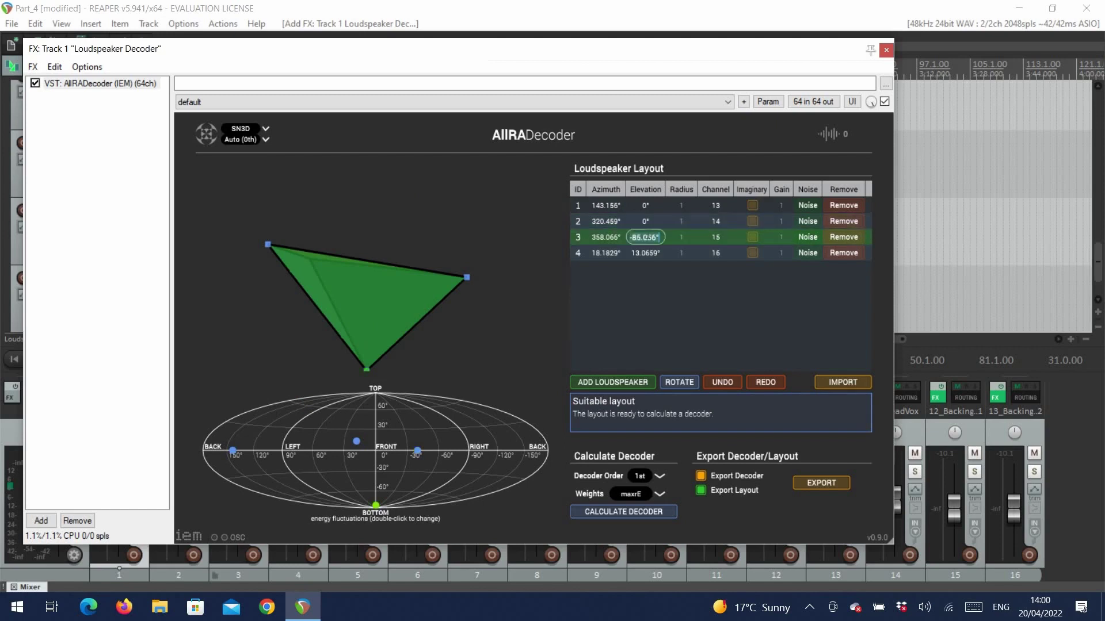
type("0")
key("Return")
left_click(645, 252)
type("0")
key("Return")
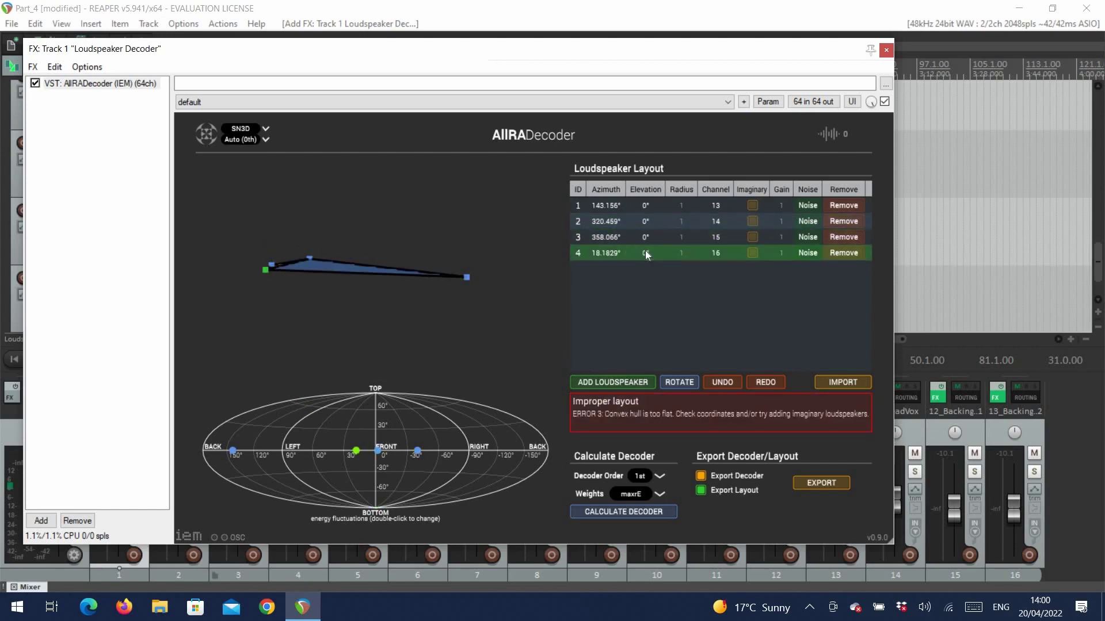
mouse_move(440, 247)
left_mouse_down()
mouse_move(414, 305)
mouse_move(439, 291)
mouse_move(450, 248)
left_mouse_up()
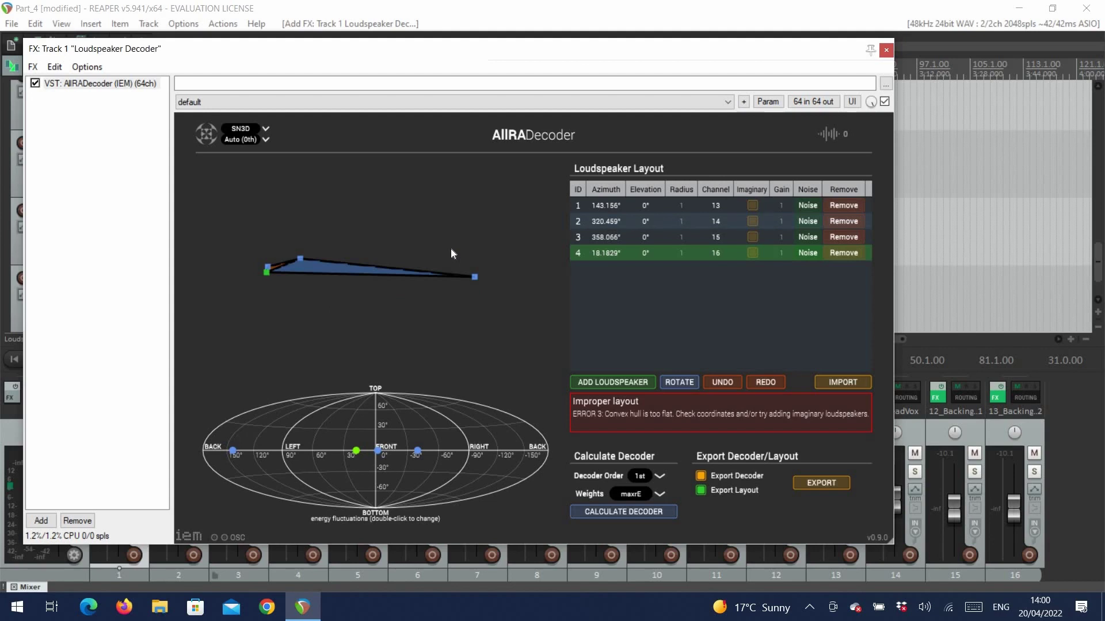
Set loudspeaker azimuths to 45°, 135°, 225° and 315°.
left_click(638, 203)
double_click(604, 206)
type("45")
key("Return")
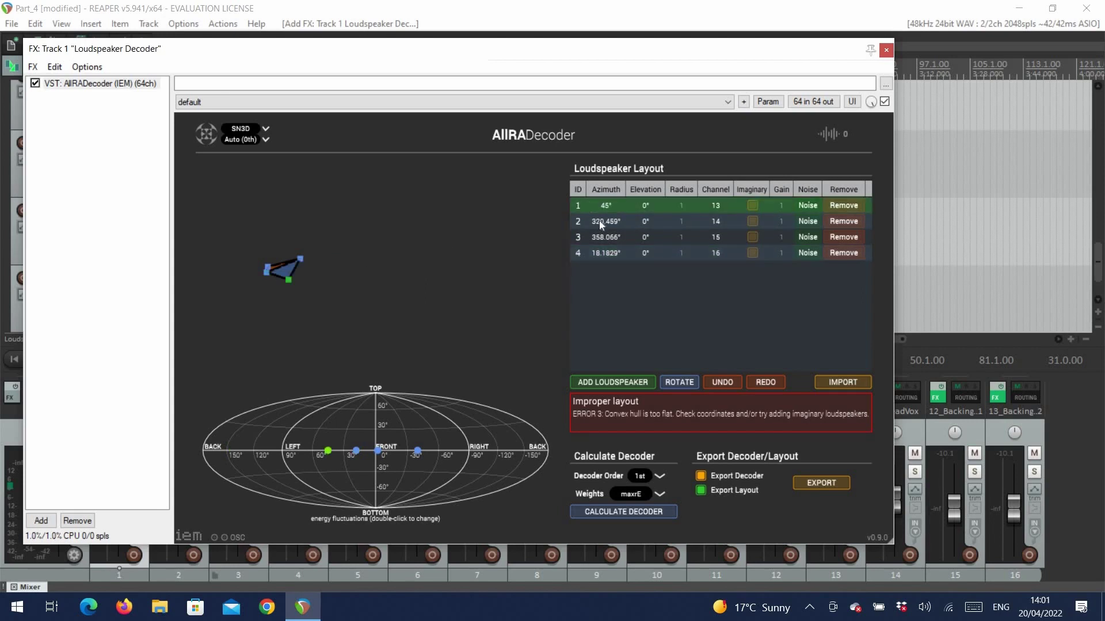
double_click(599, 220)
type("135")
key("Return")
double_click(597, 237)
type("225")
key("Return")
double_click(602, 253)
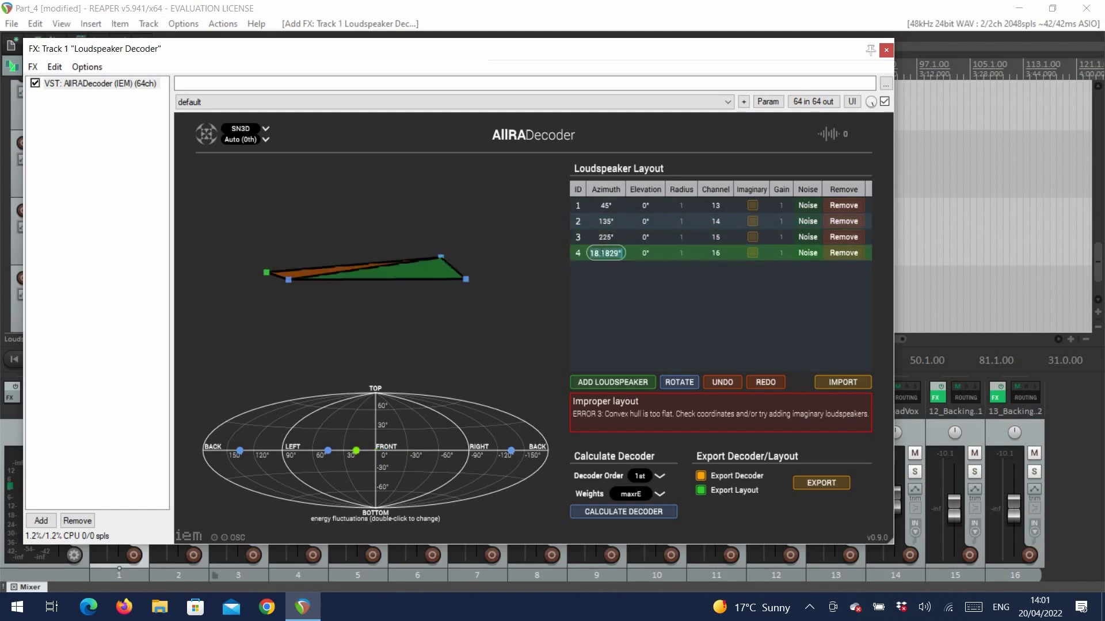
type("315")
key("Return")
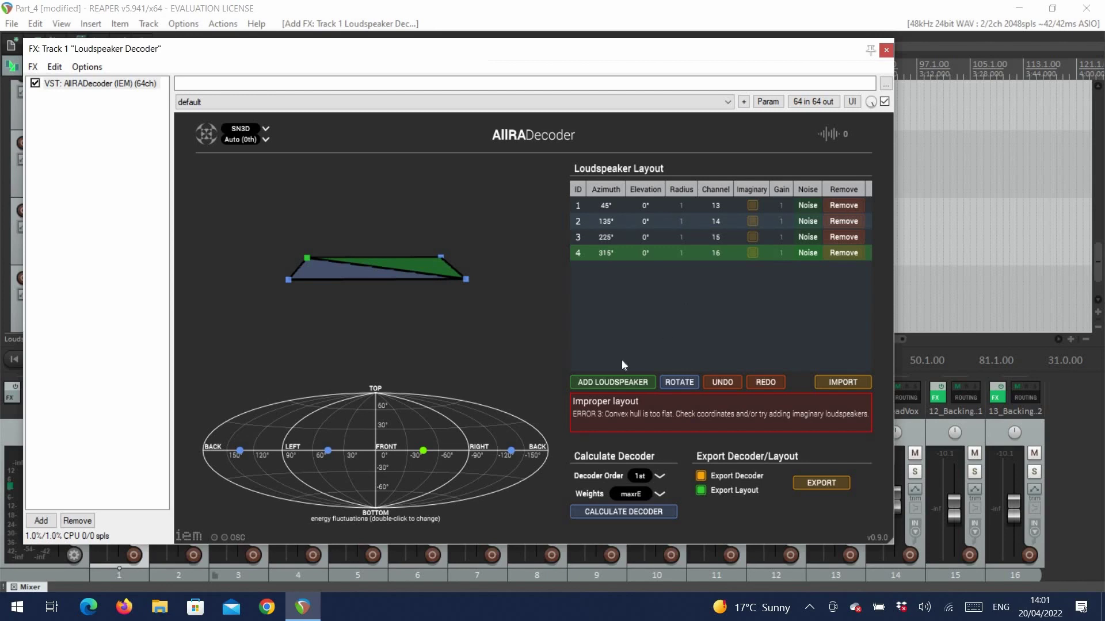
Add two loudspeakers and place loudspeaker 5 at 0° azimuth, 90° elevation.
left_click(609, 382)
left_click(609, 382)
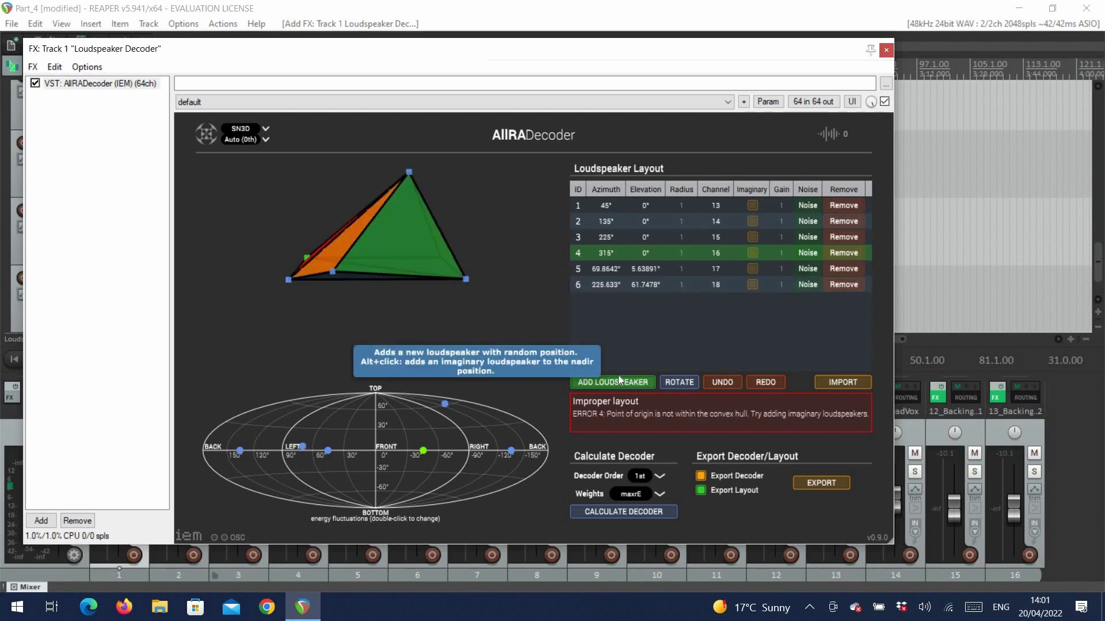
left_click(613, 269)
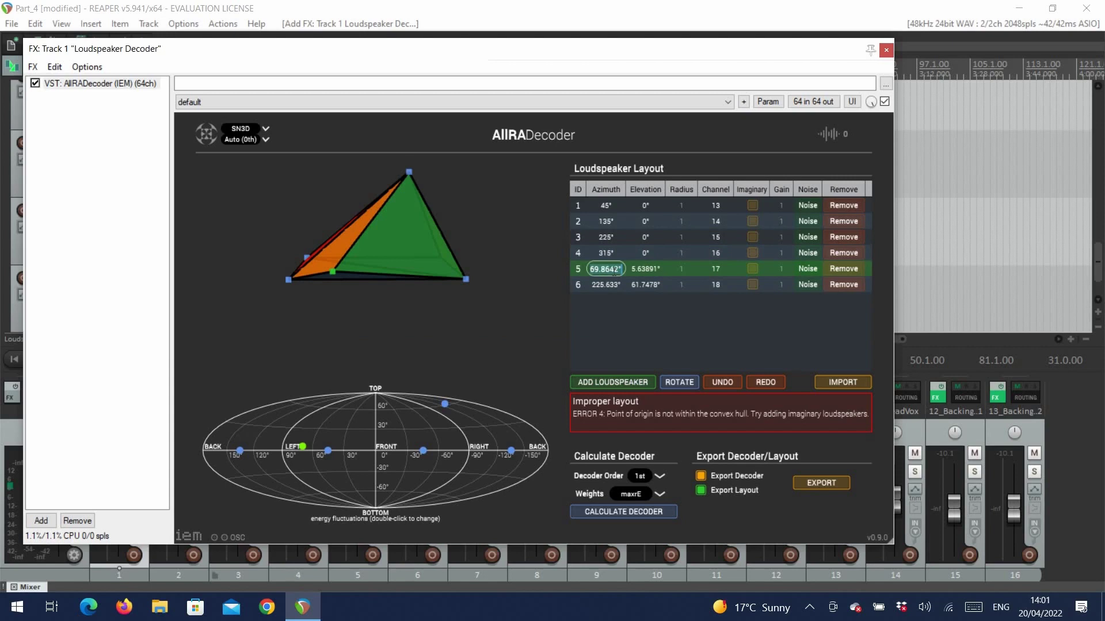
type("0")
key("Return")
double_click(645, 267)
type("90")
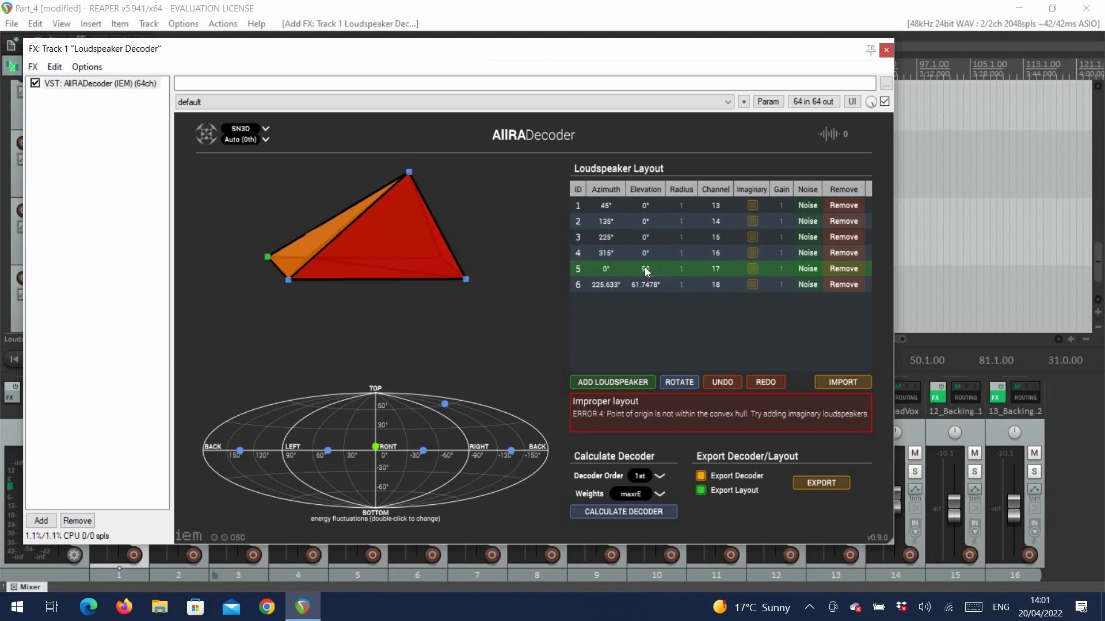
key("Return")
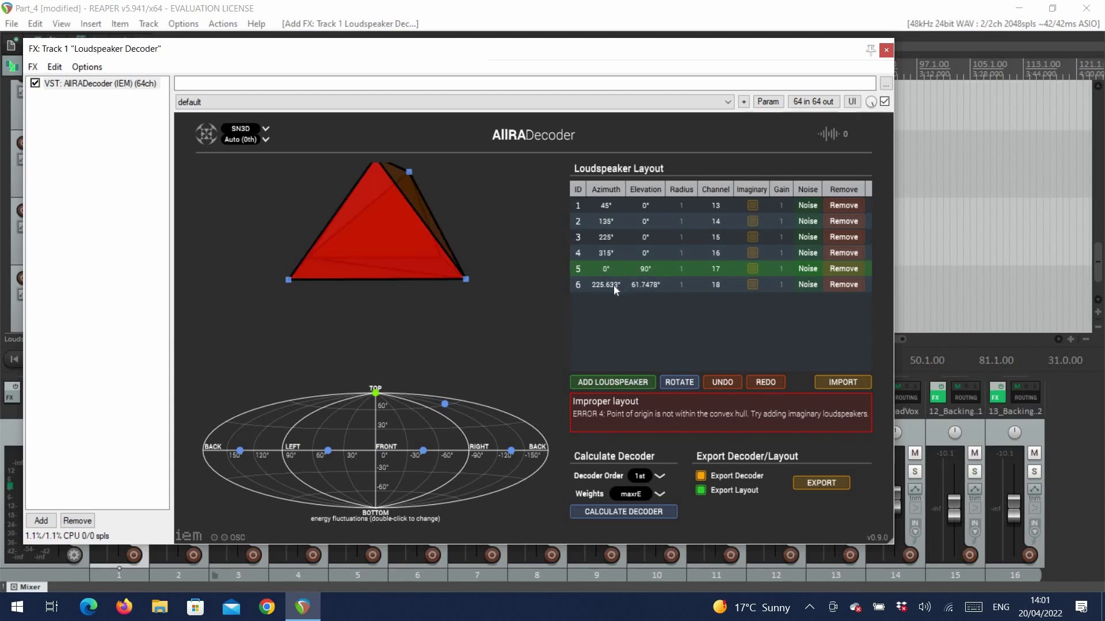
Place loudspeaker 6 at 0° azimuth, -90° elevation and mark loudspeakers 5 and 6 imaginary.
double_click(613, 286)
type("0")
key("Return")
double_click(634, 285)
key("BackSpace")
type("-90")
key("Return")
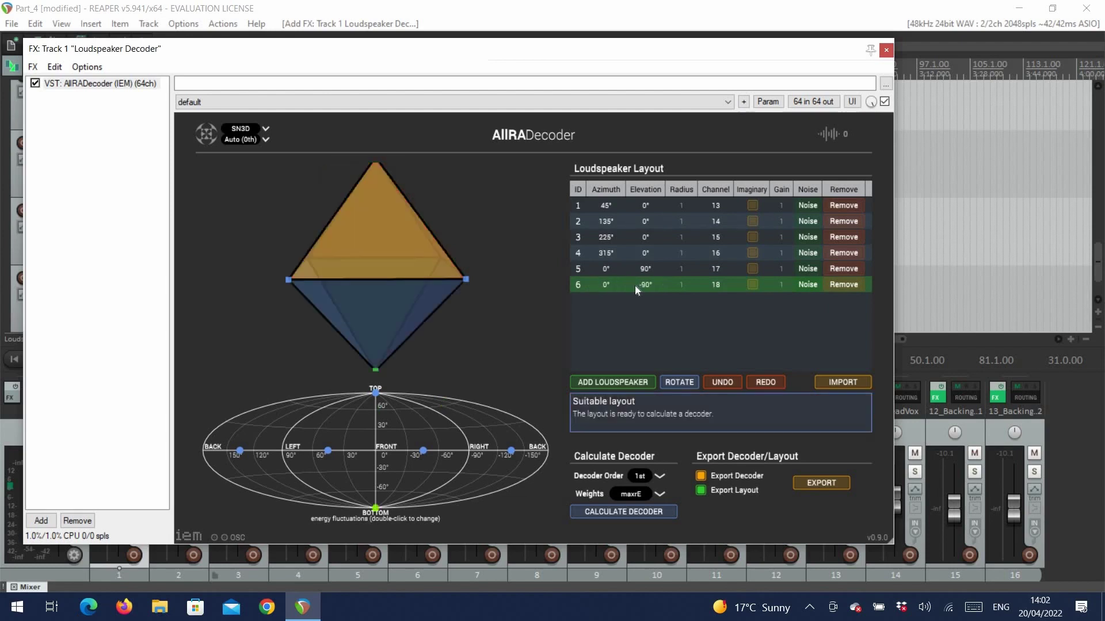
left_click(750, 270)
left_click(750, 283)
Assign loudspeakers 1-4 to output channels 1, 2, 3 and 4.
double_click(716, 205)
type("1")
key("Return")
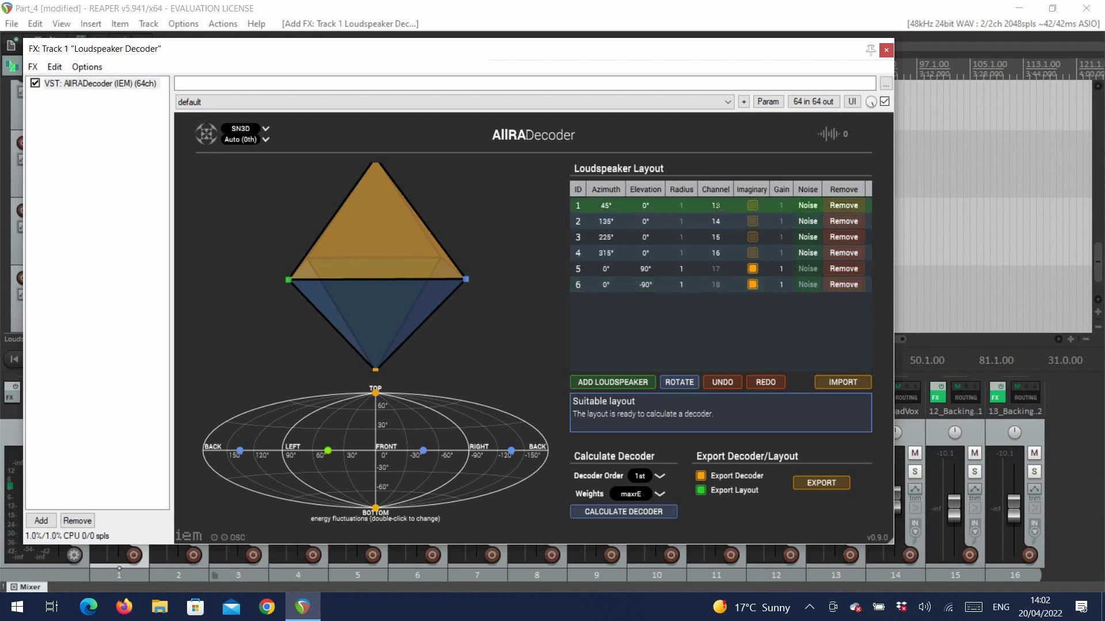
double_click(716, 221)
type("2")
key("Return")
double_click(717, 237)
type("3")
key("Return")
double_click(717, 253)
type("4")
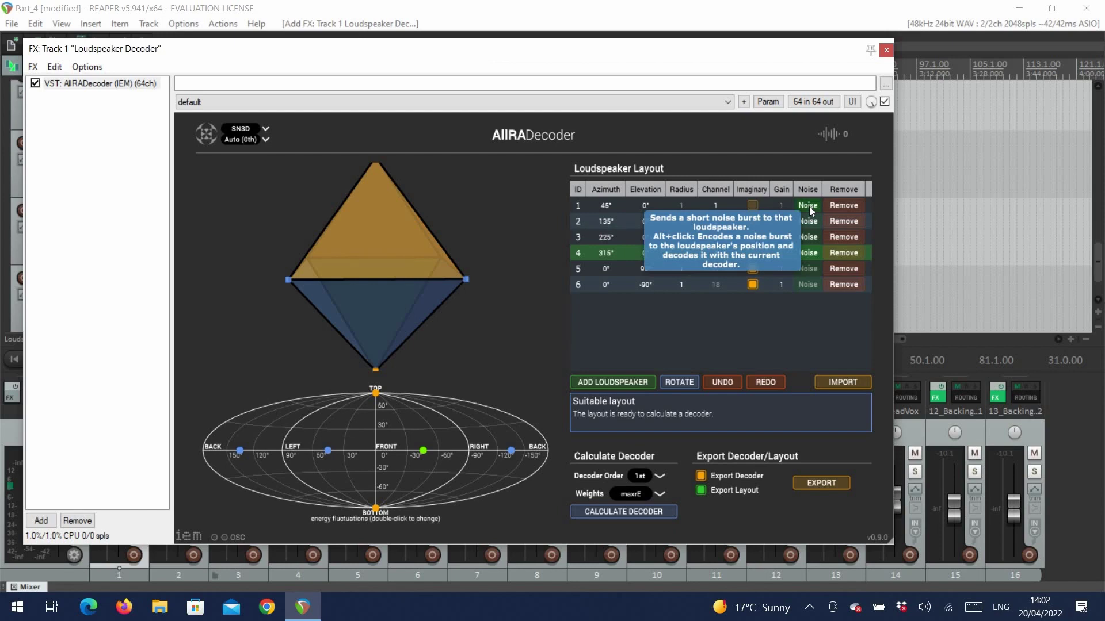
left_click_drag(436, 271, 510, 376)
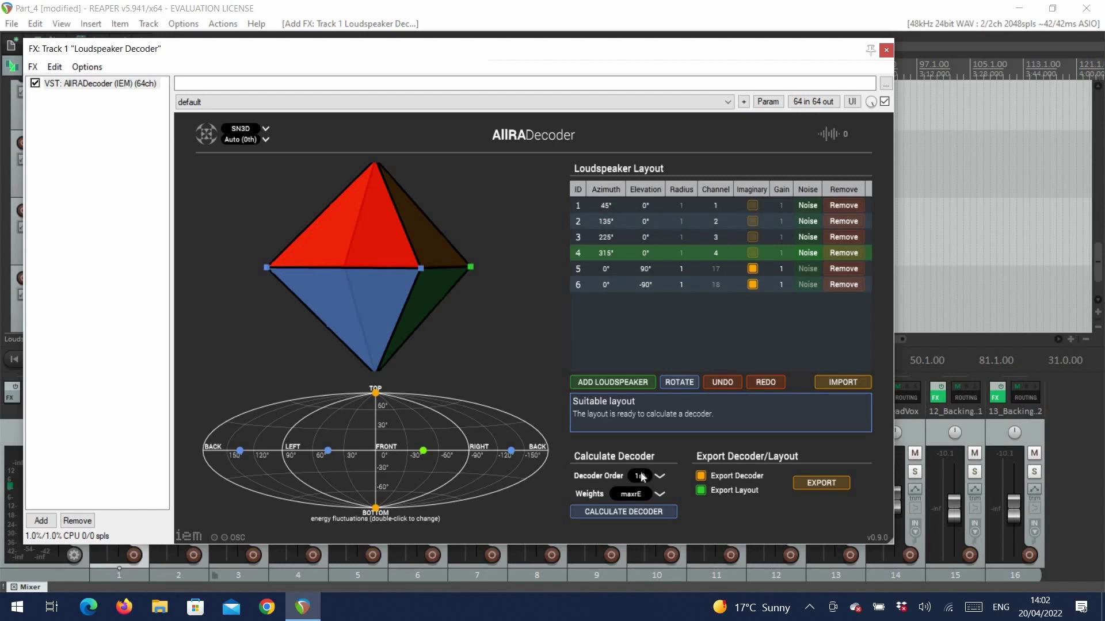
Calculate the decoder, then play and stop the decoded mix.
left_click(637, 509)
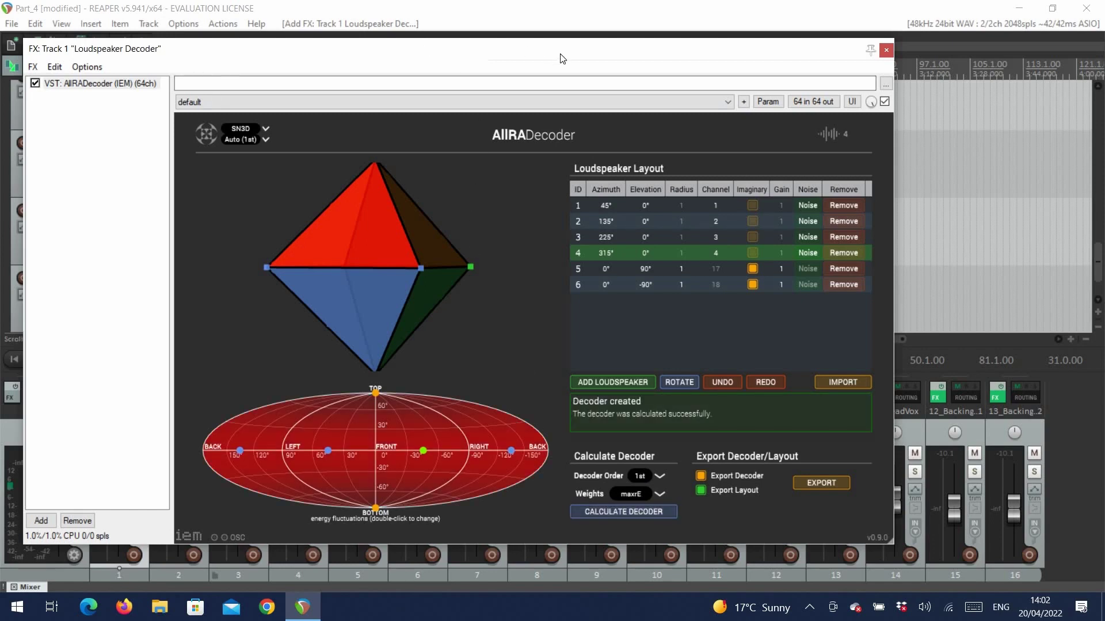
left_click_drag(568, 60, 710, 70)
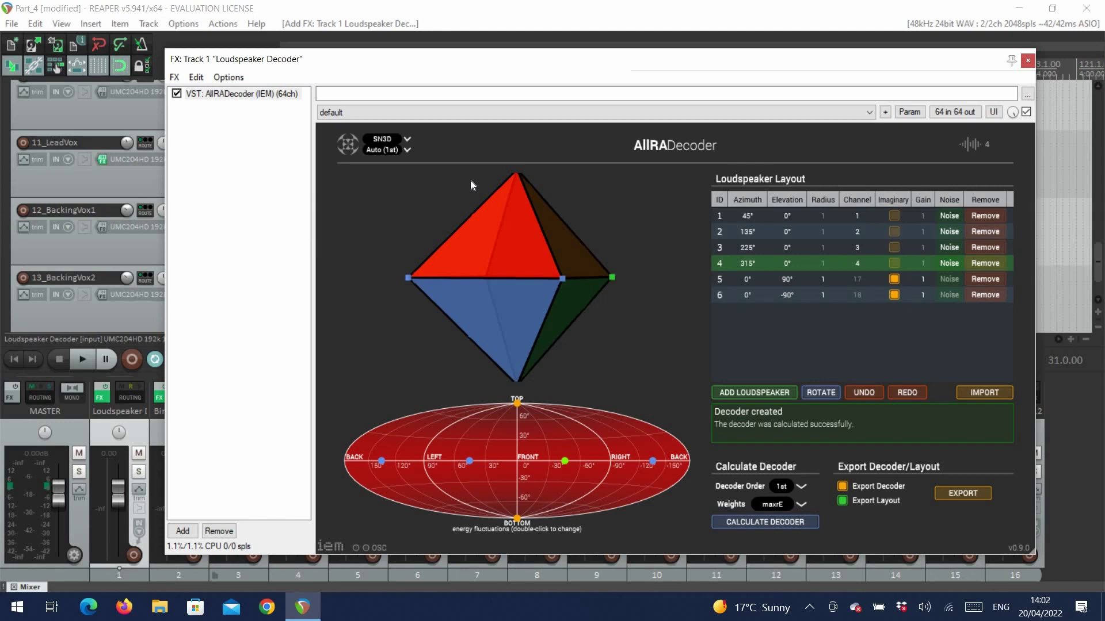
key("space")
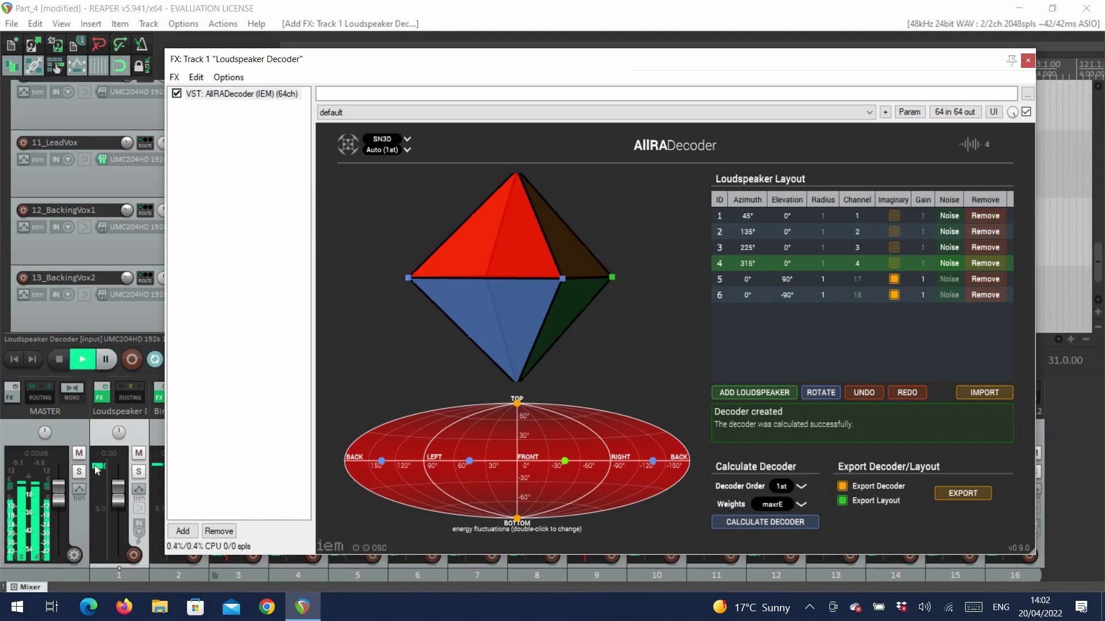
key("space")
Close the FX window and add a UMC204HD hardware output fed by track channels 1-4.
left_click(1028, 61)
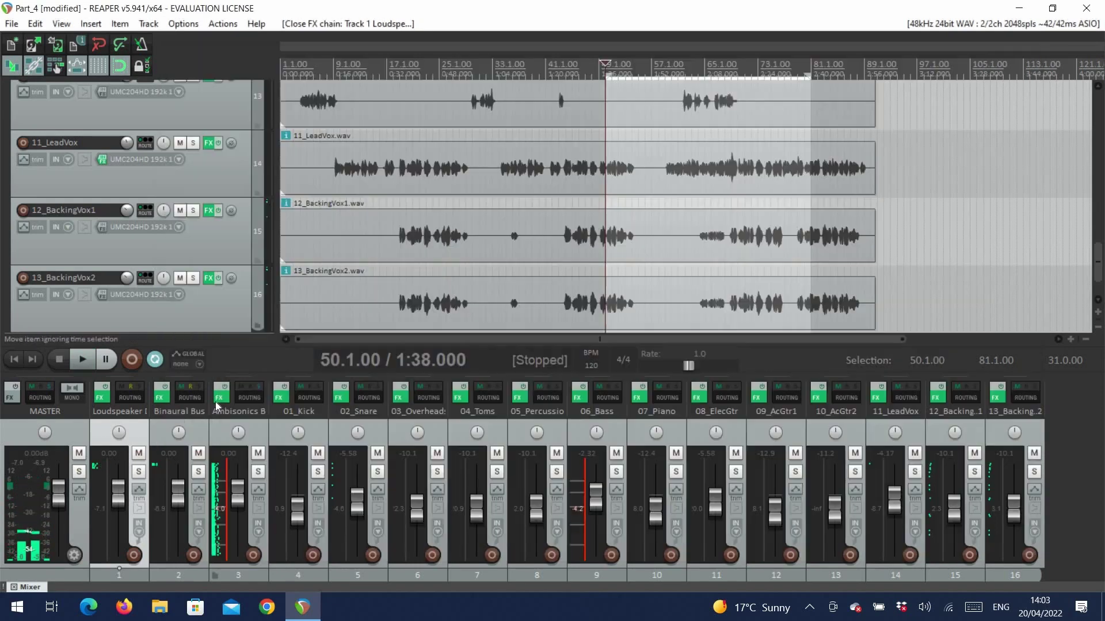
left_click(136, 400)
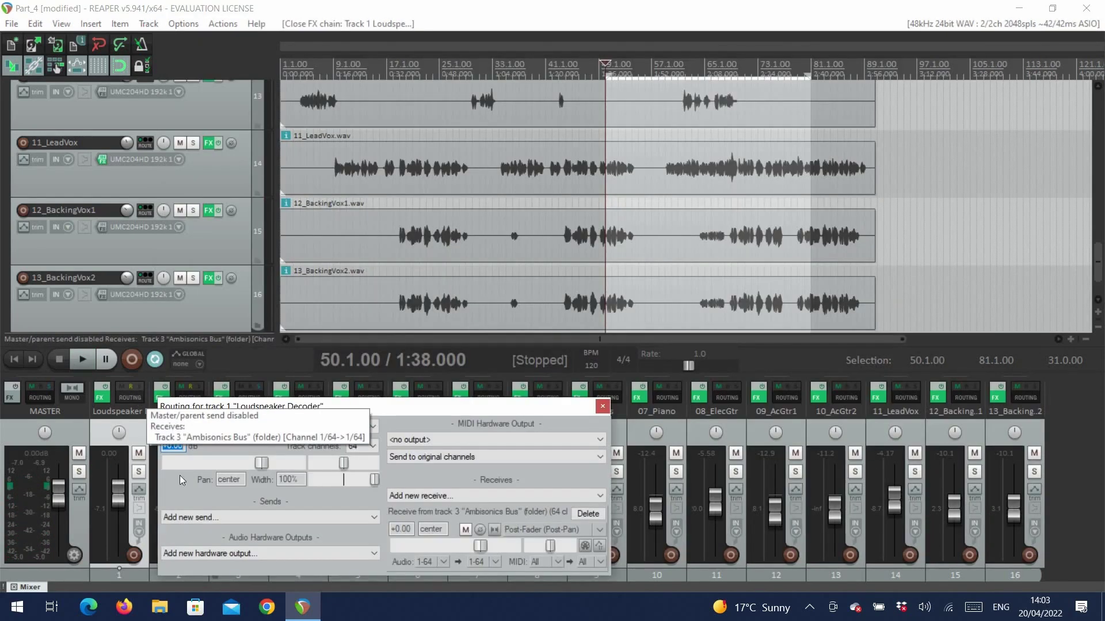
left_click(228, 561)
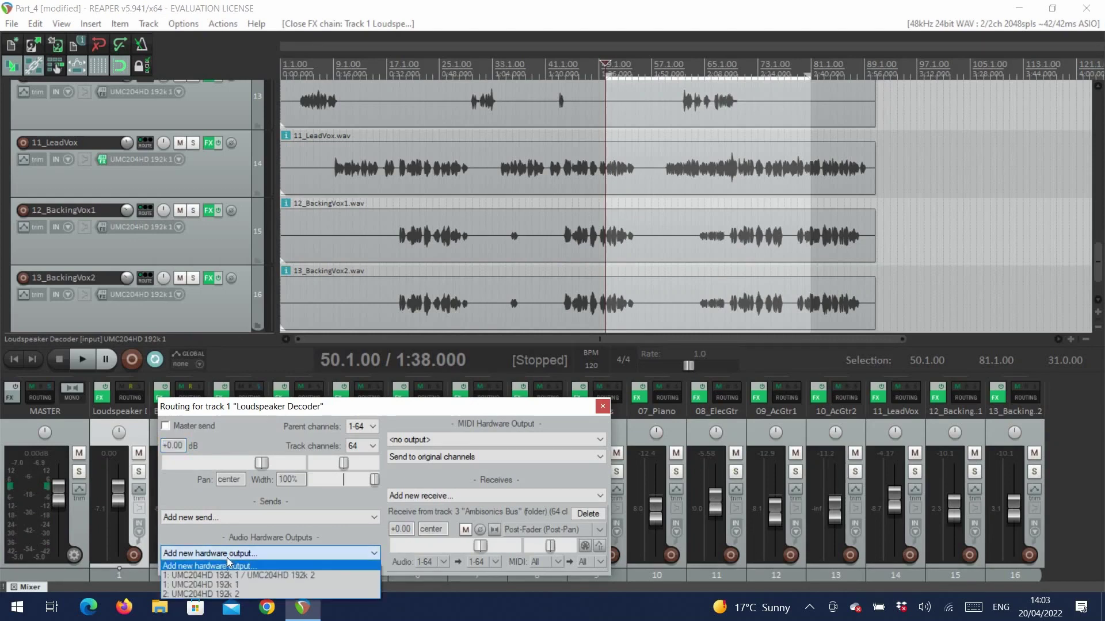
left_click(229, 575)
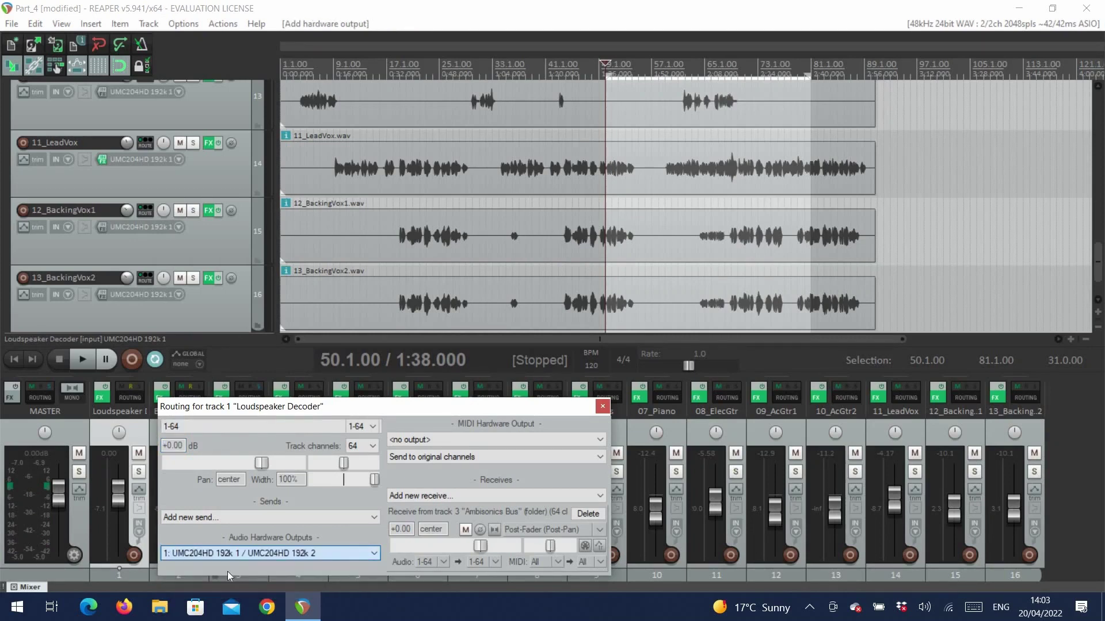
left_click(189, 568)
mouse_move(236, 565)
mouse_move(159, 325)
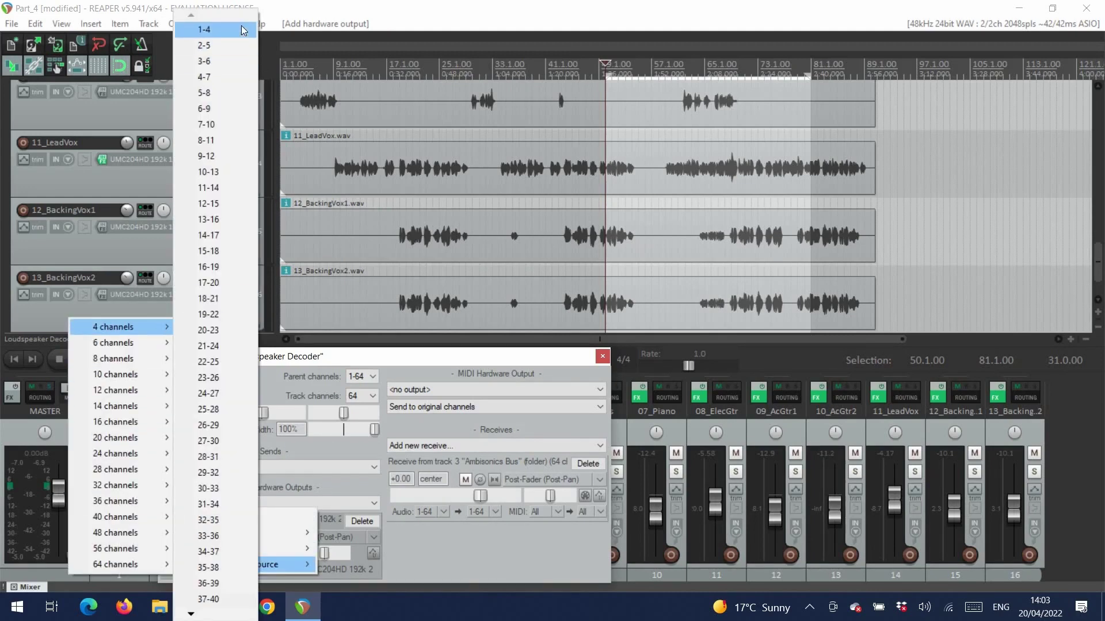
left_click(240, 25)
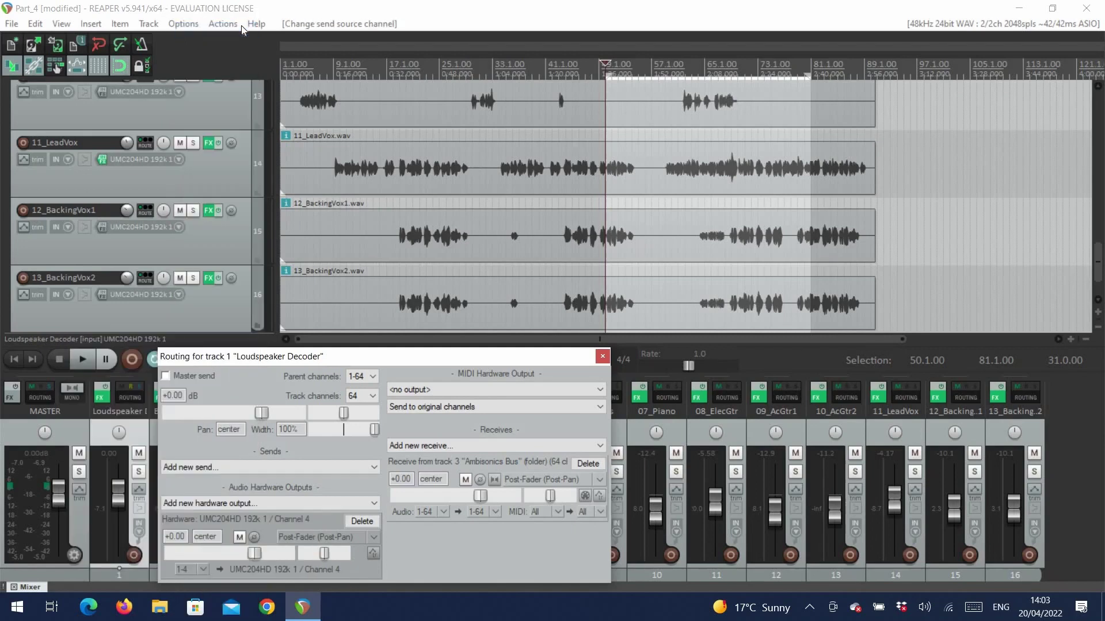